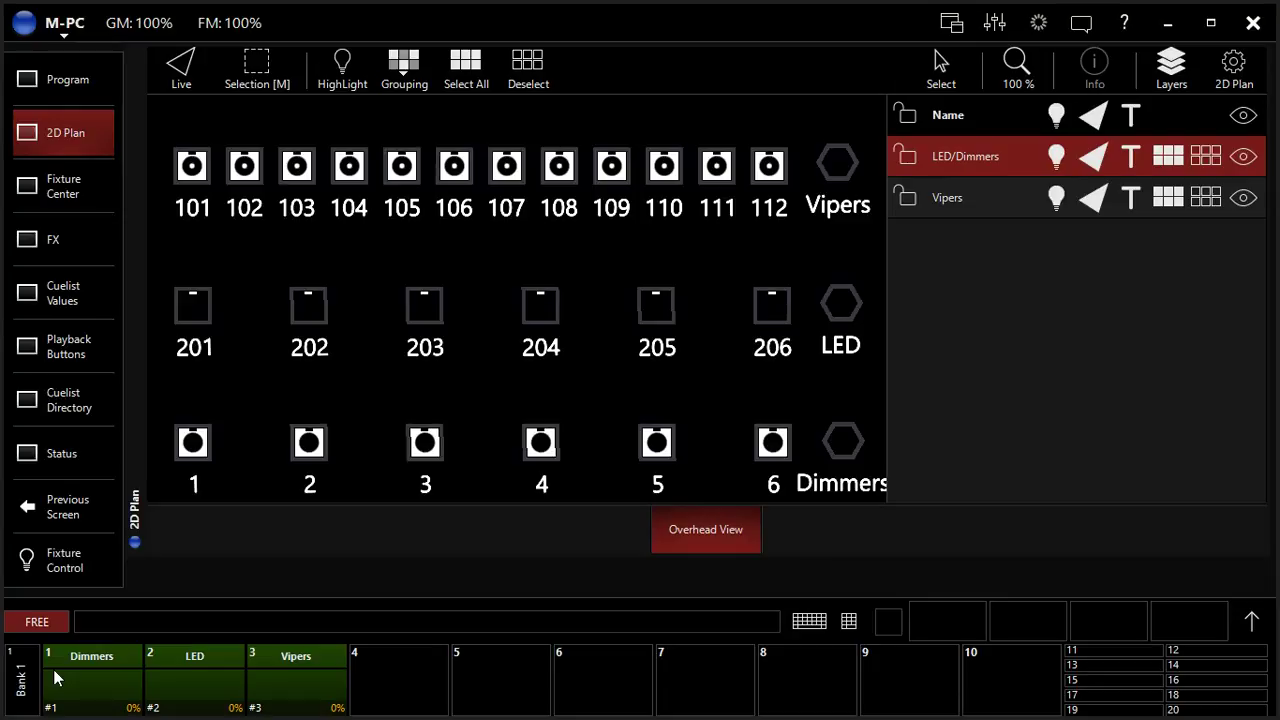
click(52, 700)
click(386, 566)
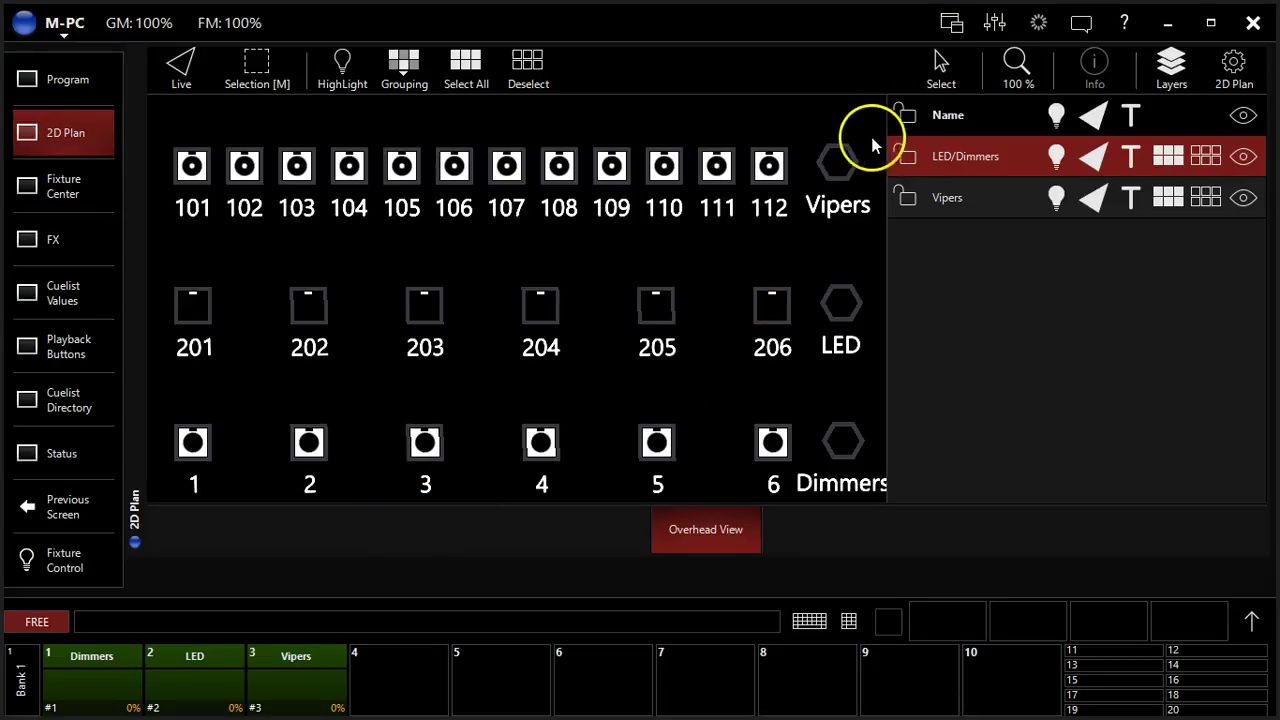
Step: Select the Vipers fixture group and set its intensity output to Center, 50%
click(840, 156)
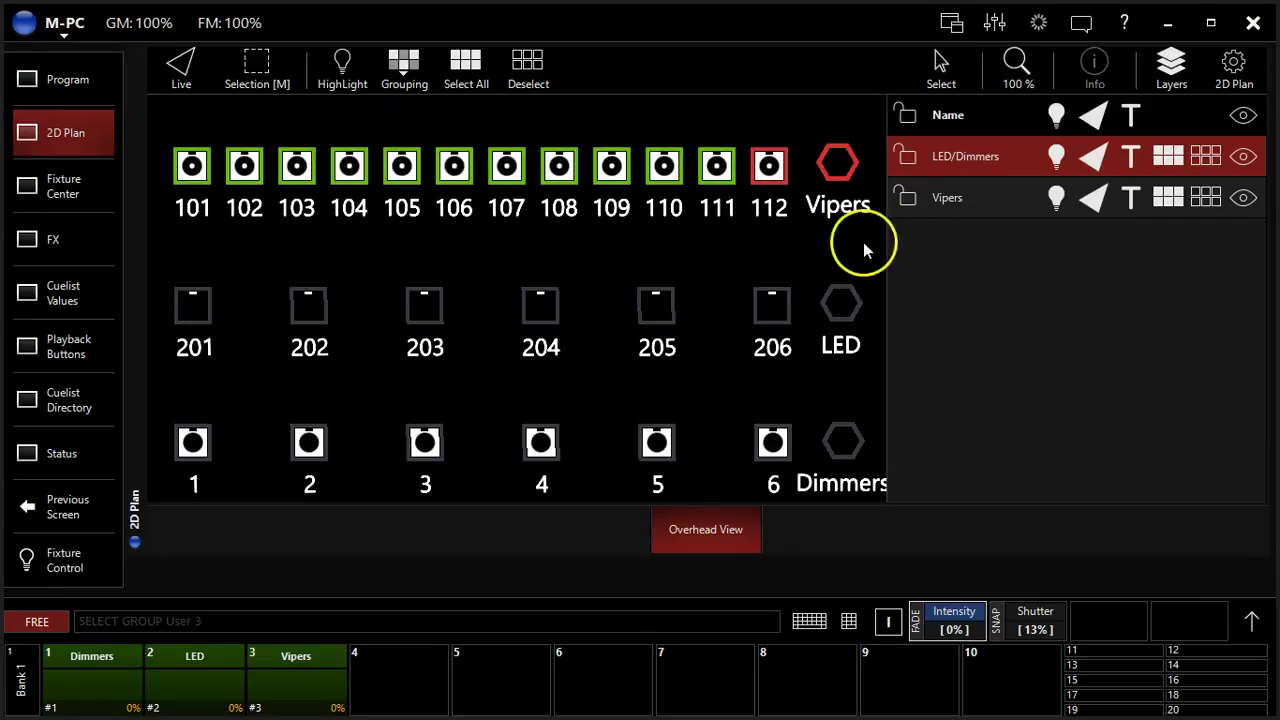
drag(864, 243, 853, 214)
click(1250, 620)
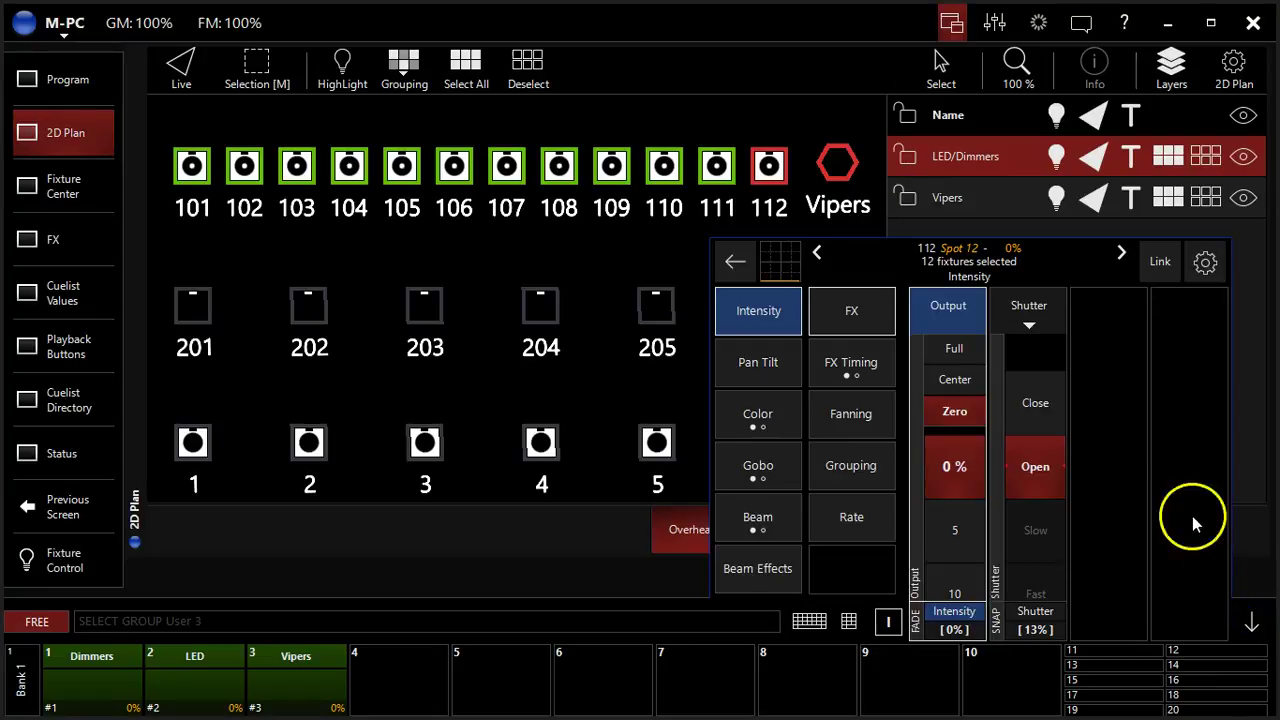
click(770, 316)
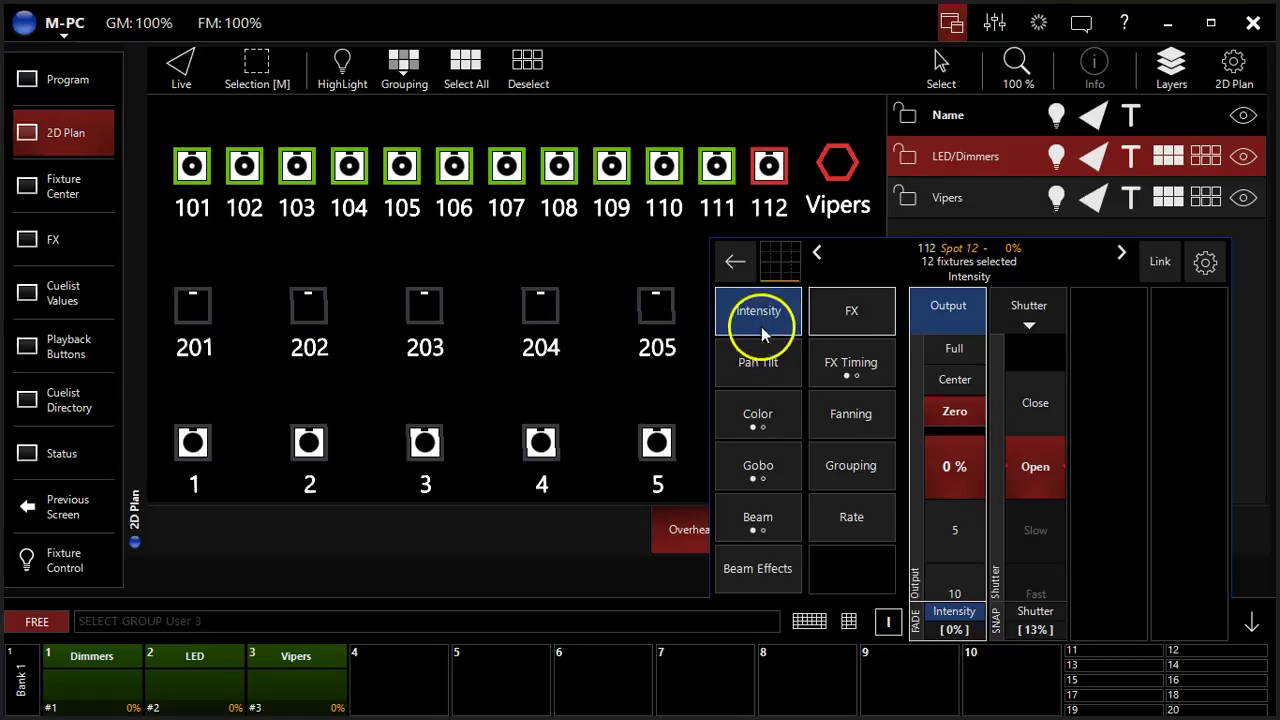
click(942, 384)
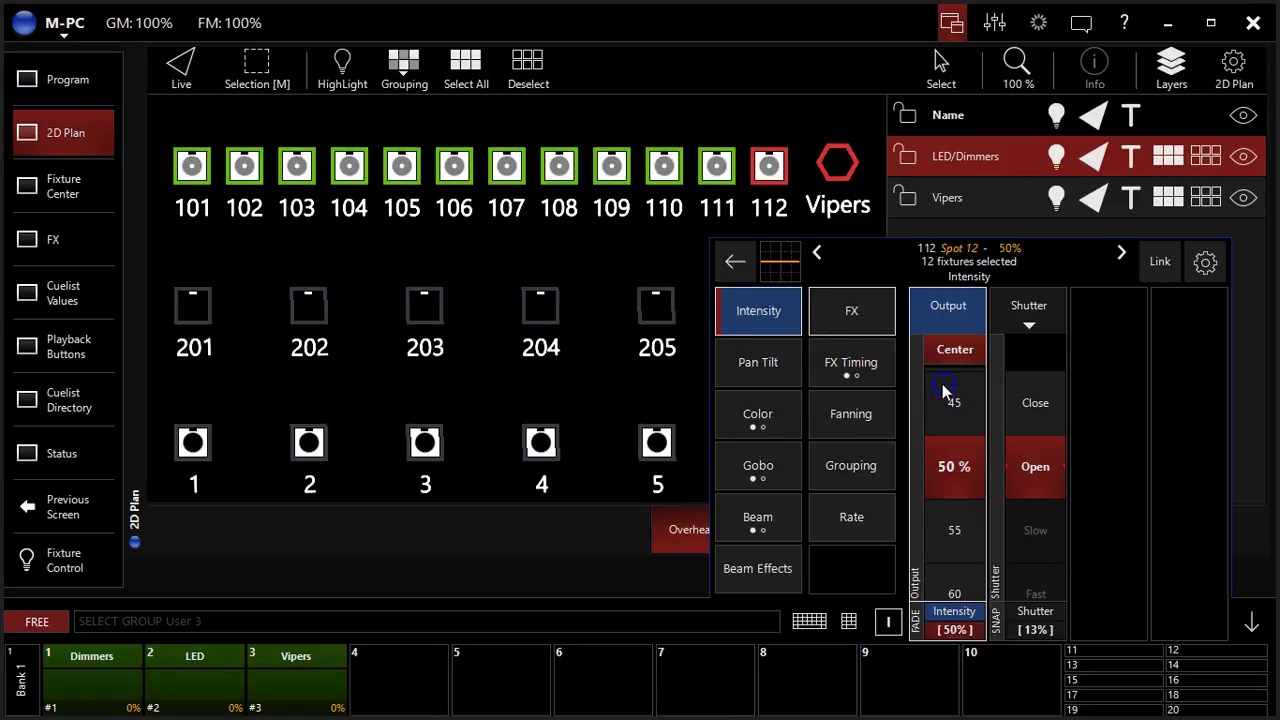
Step: Raise the swing of the Vipers' intensity FX to 150% (1 1/2)
click(868, 312)
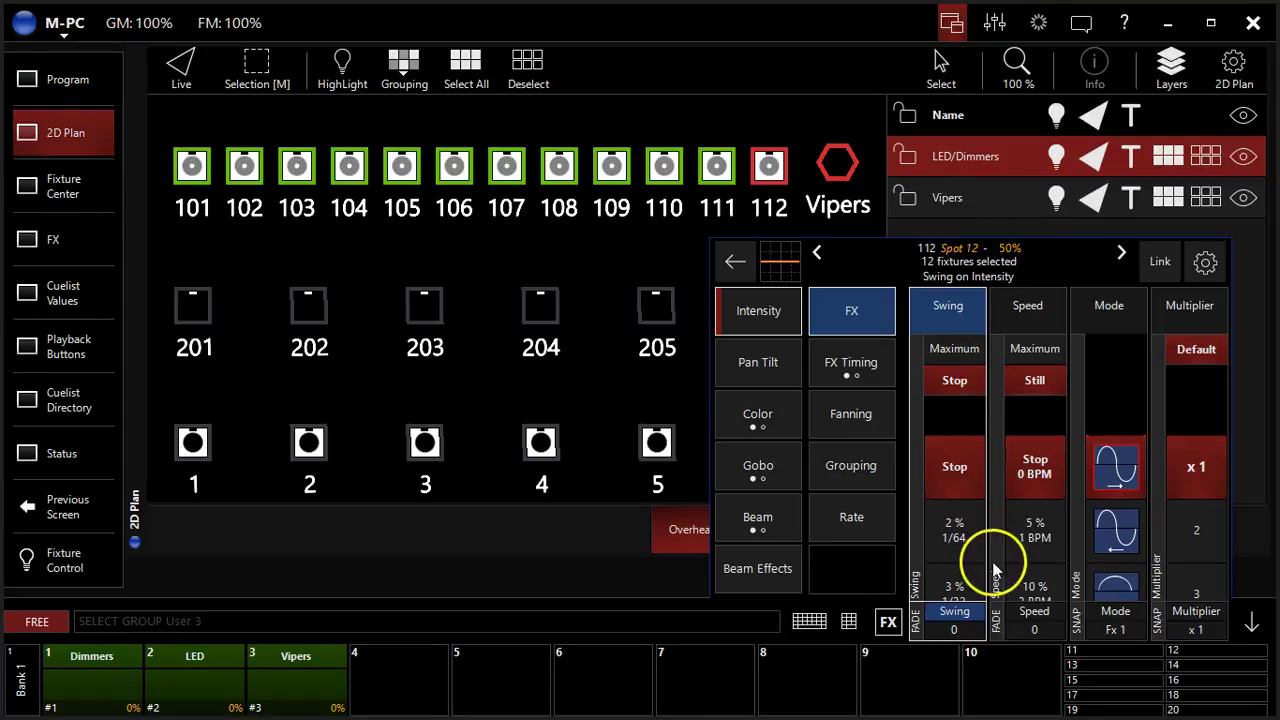
scroll(940, 512, down, 8)
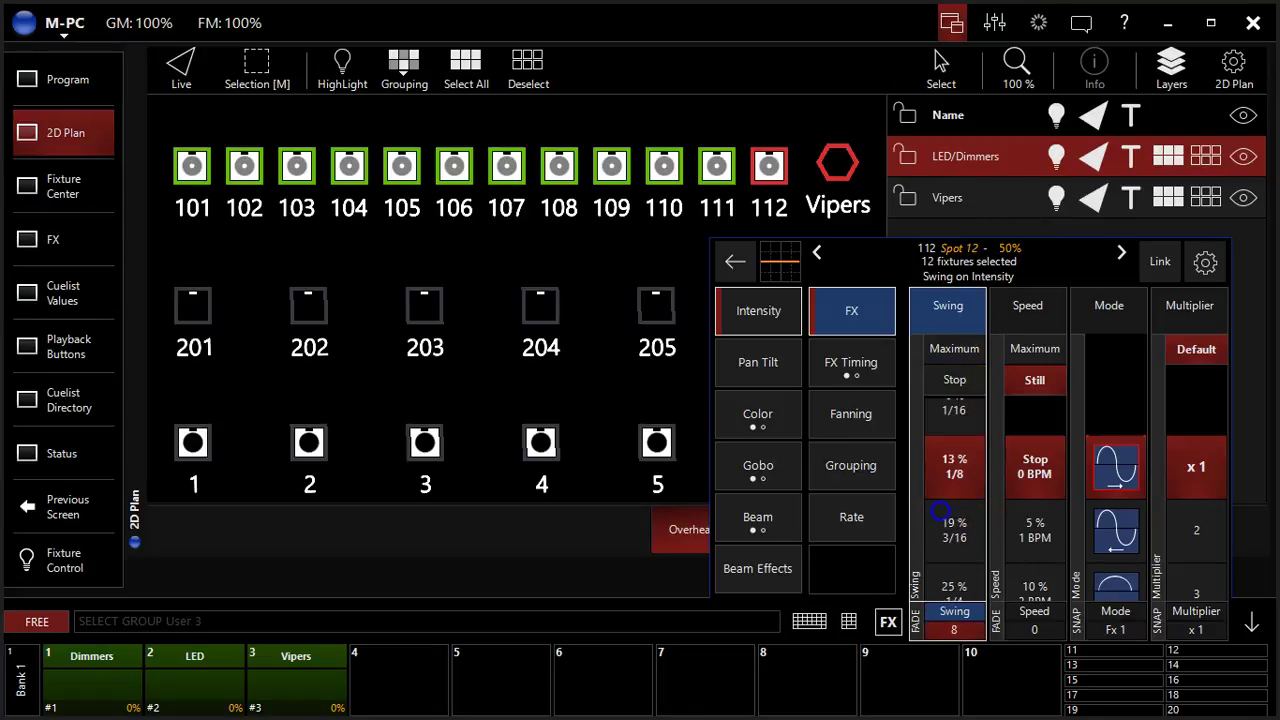
scroll(945, 512, down, 9)
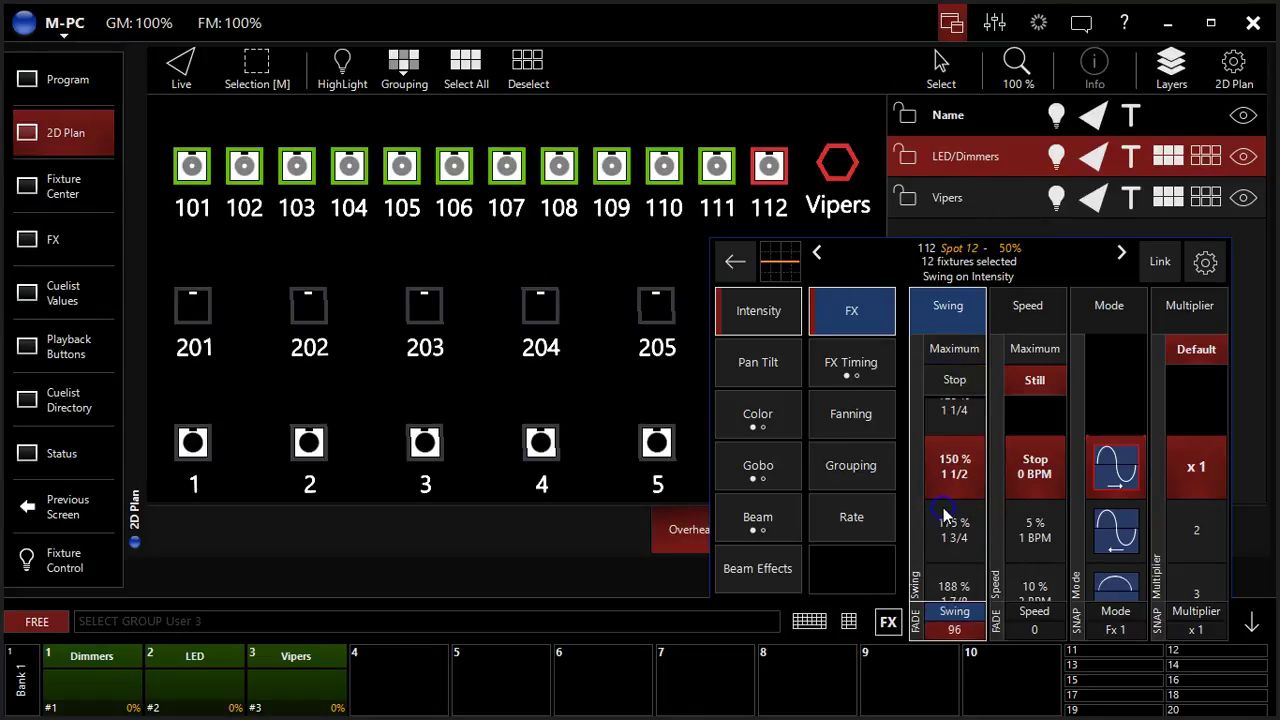
click(960, 450)
scroll(962, 445, up, 1)
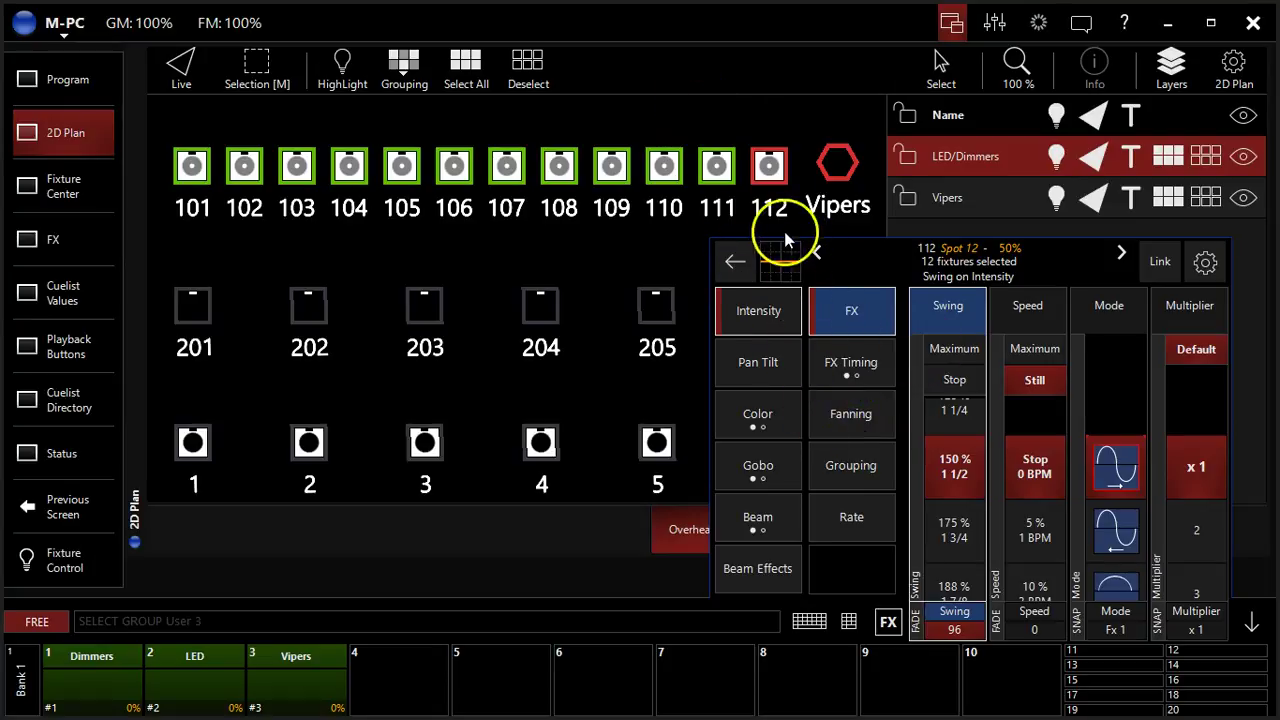
Step: Check the Vipers' intensity output level and set the intensity FX swing to 100% (1:1)
click(782, 308)
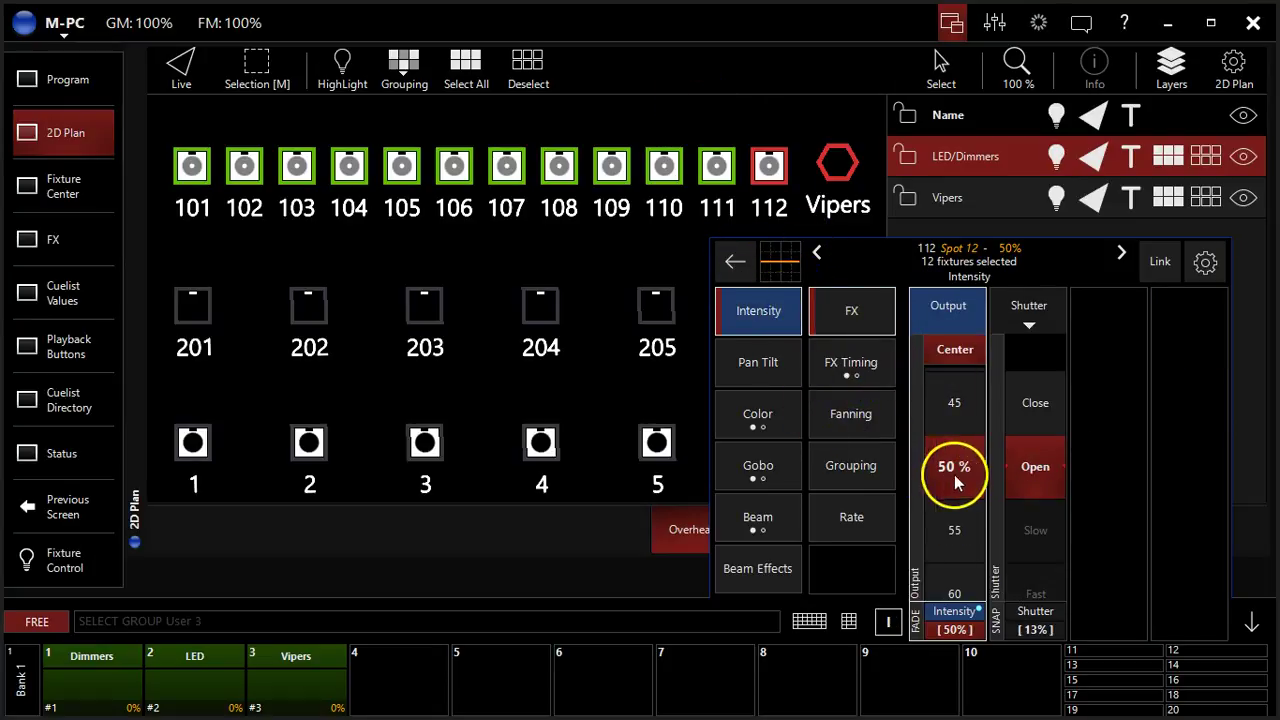
click(882, 318)
scroll(925, 475, up, 2)
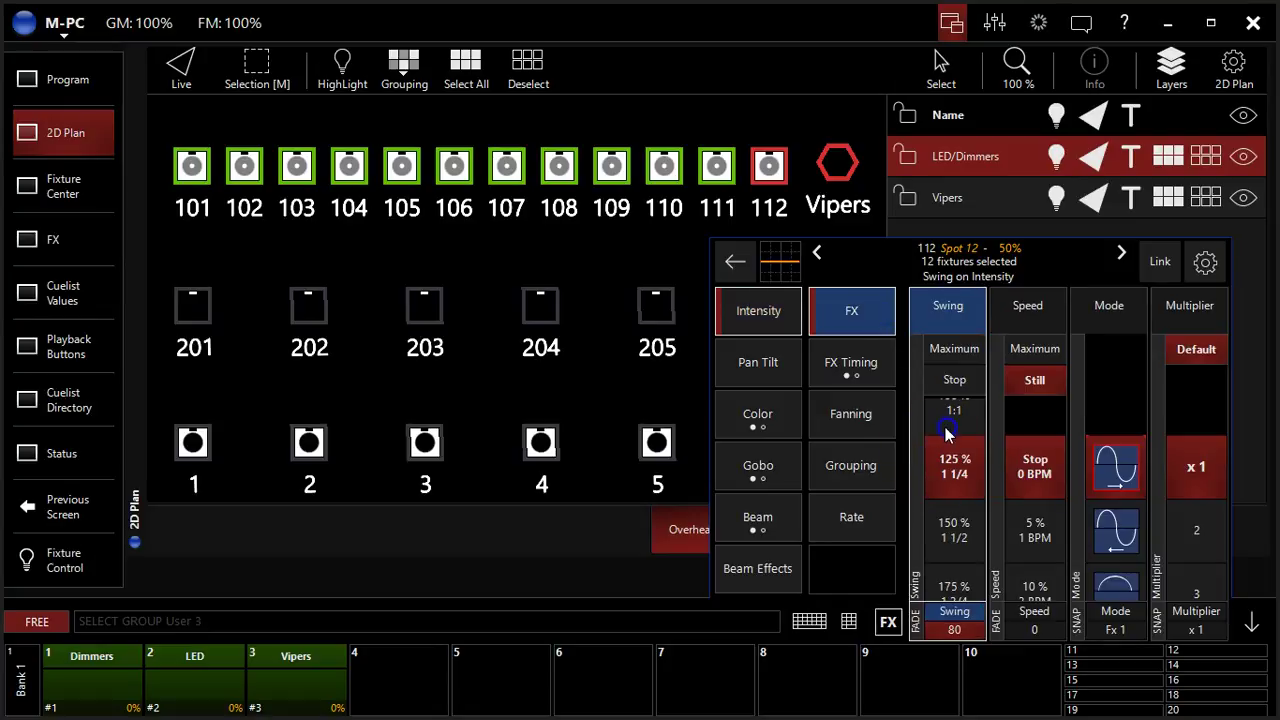
click(960, 470)
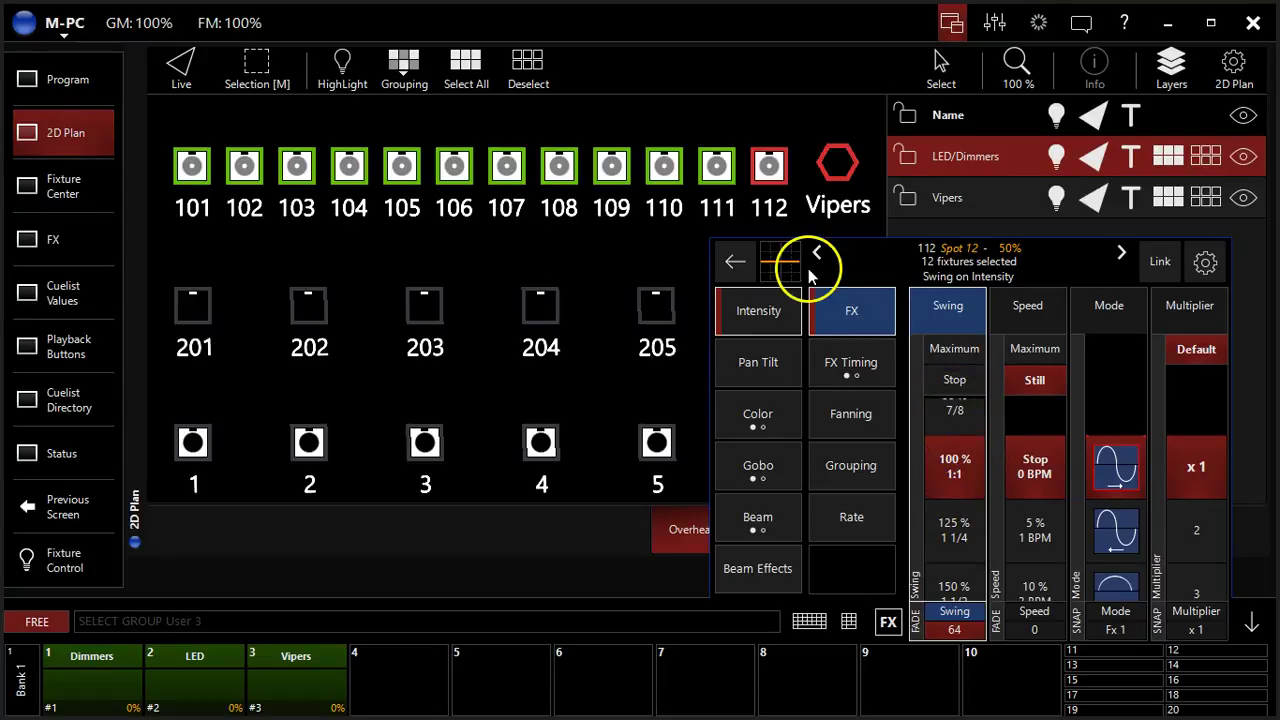
Step: Set the intensity FX speed to 364, about 38 BPM
click(1042, 317)
click(1033, 480)
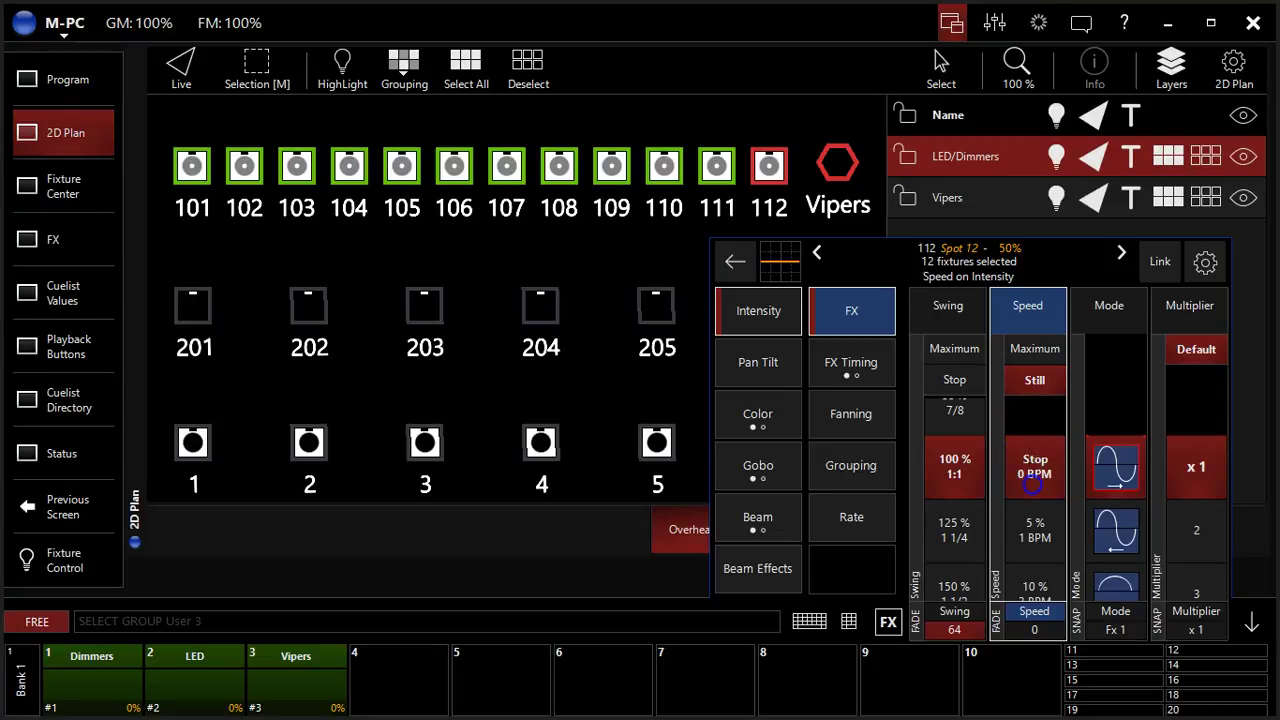
scroll(1029, 467, down, 4)
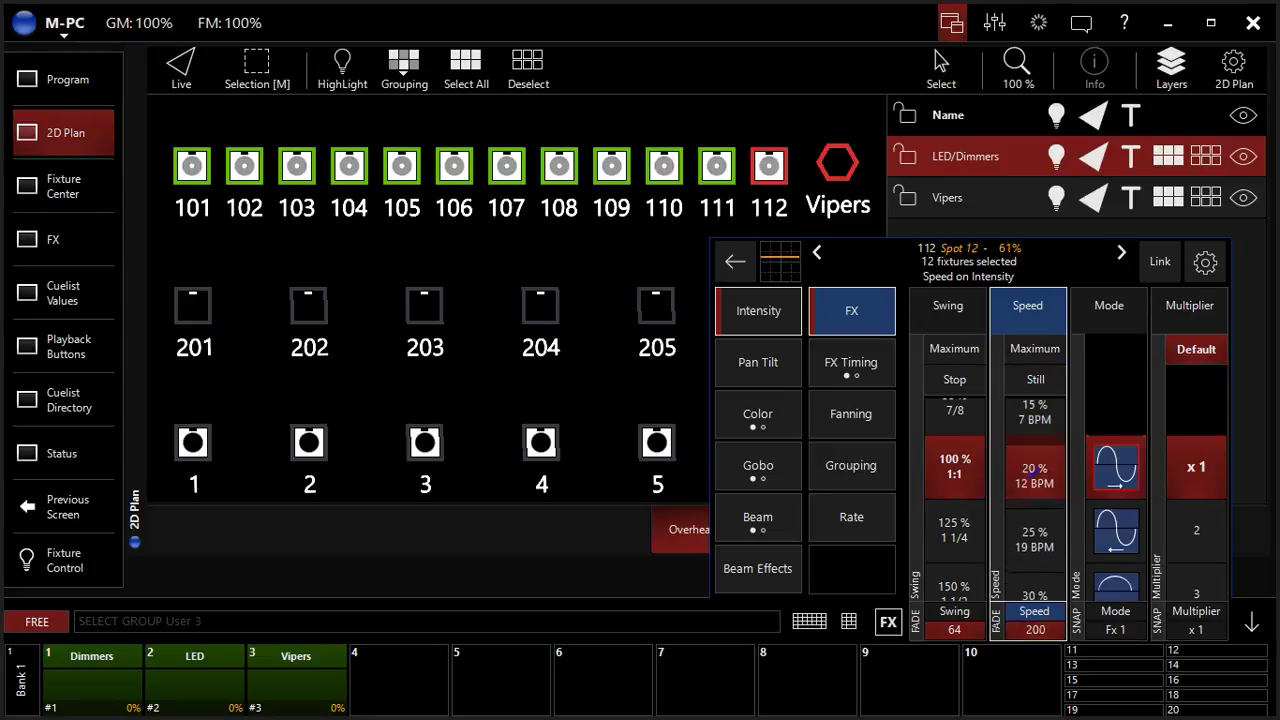
drag(1040, 570, 1035, 470)
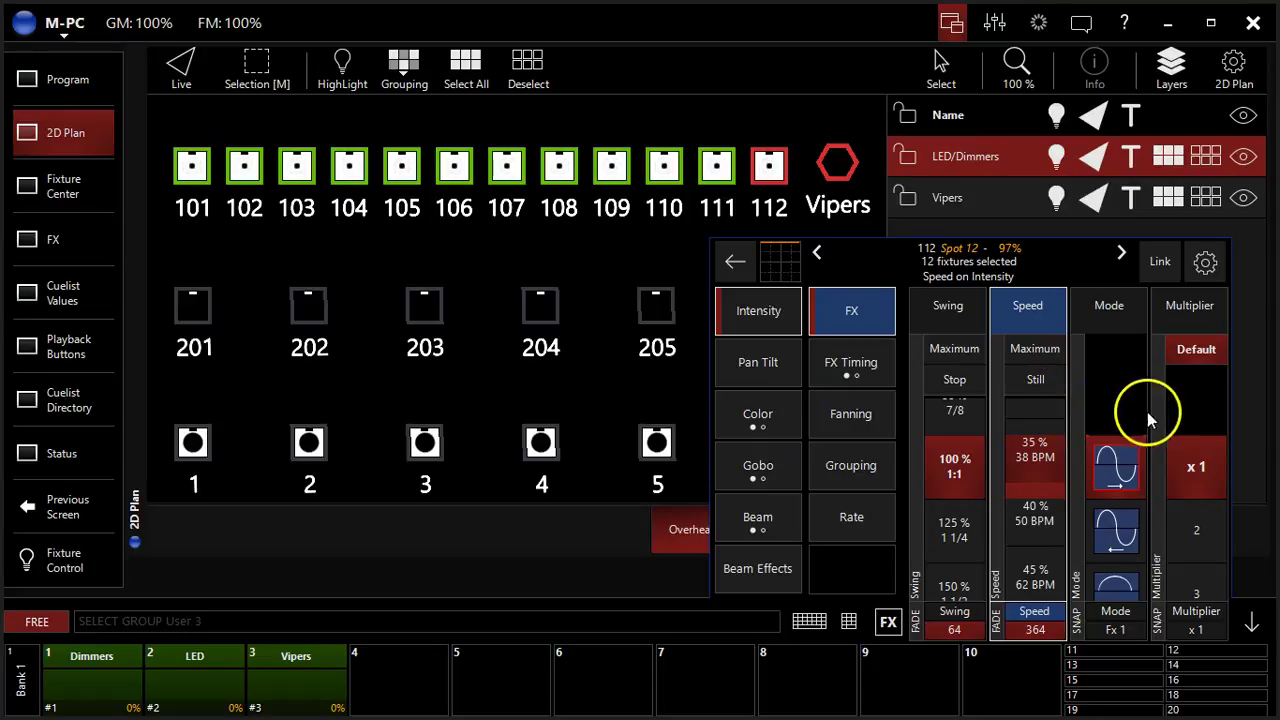
Step: Try out the intensity FX waveform modes one after another, from Fx 1 through Fx 13
click(1108, 300)
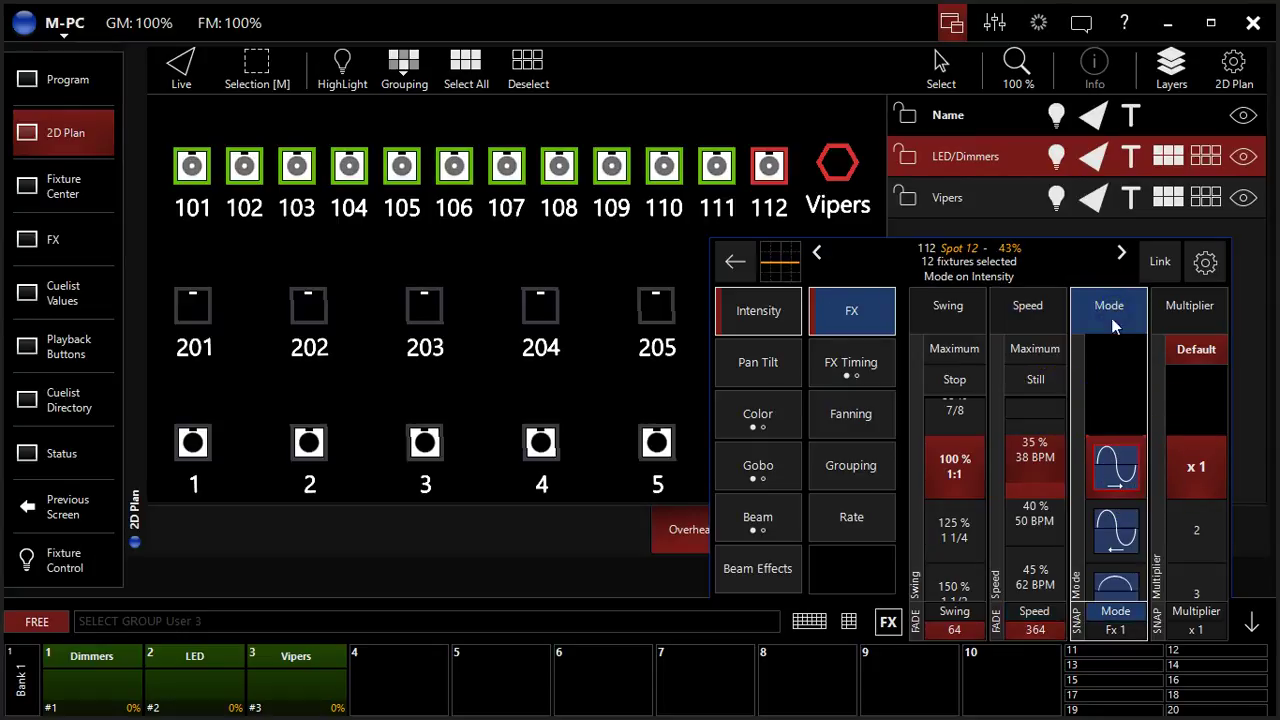
click(1108, 457)
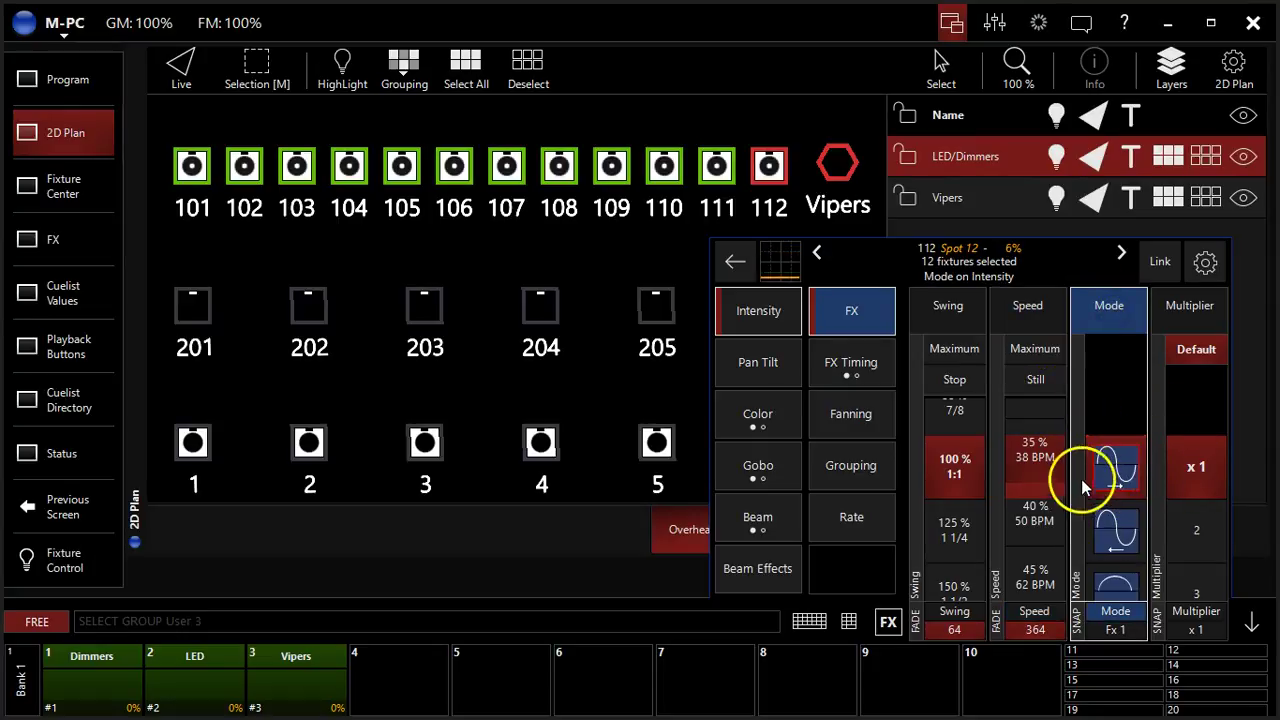
click(1116, 530)
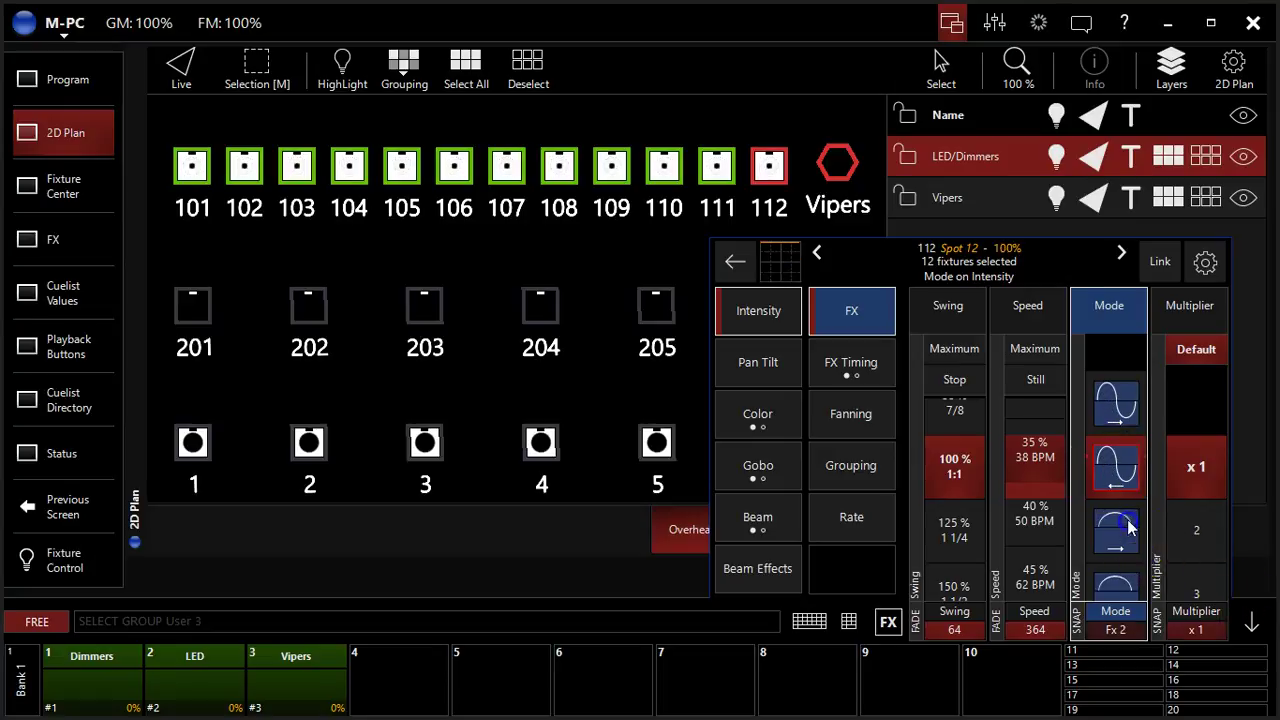
click(1119, 485)
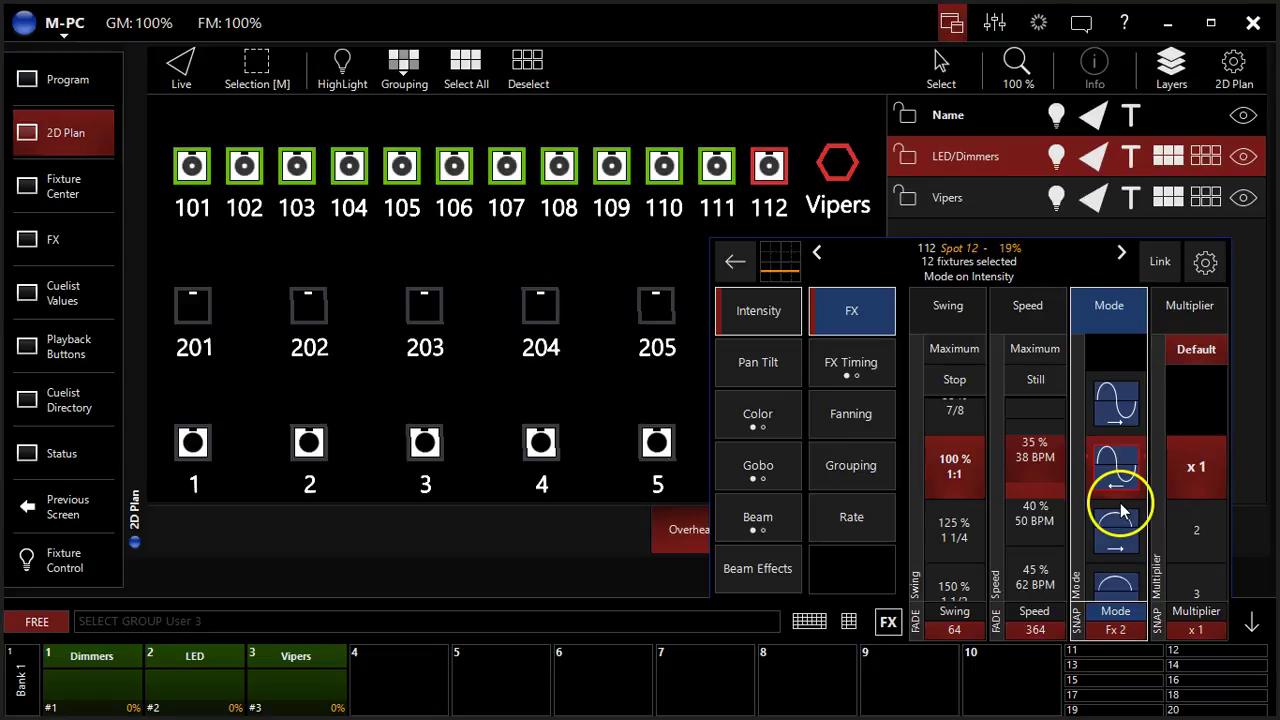
click(1117, 528)
click(1120, 464)
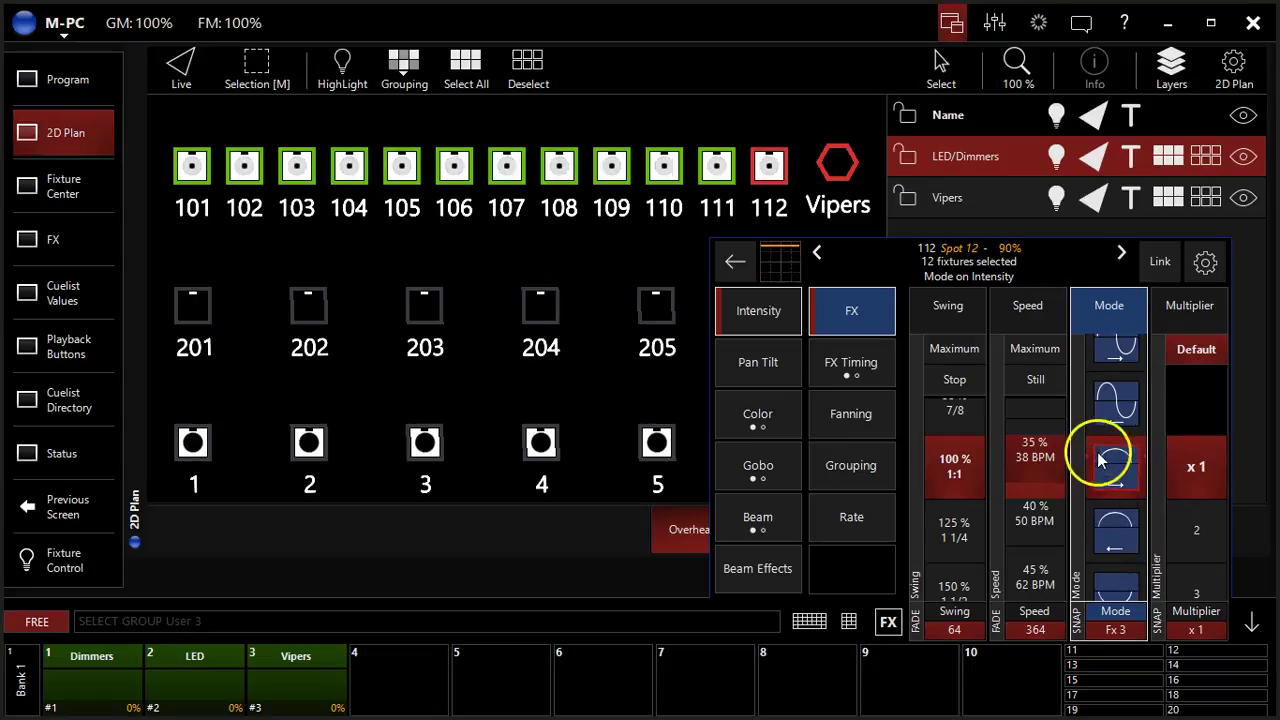
click(1117, 529)
click(1115, 529)
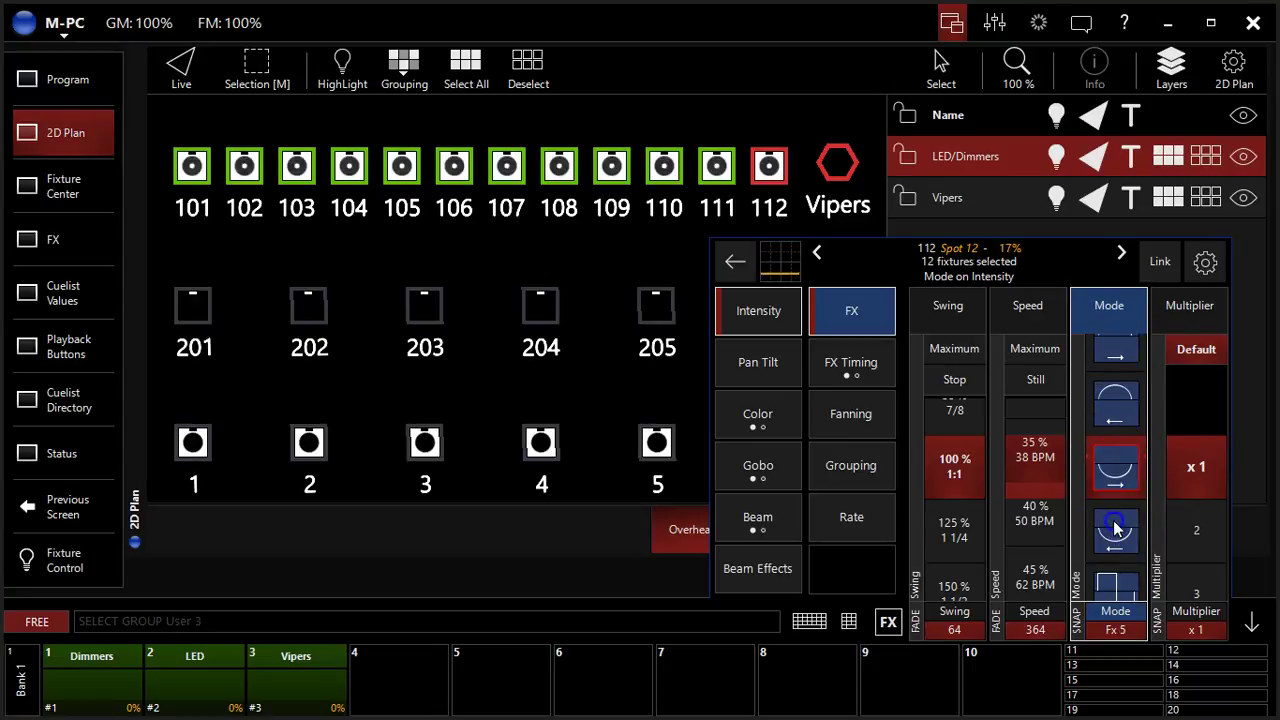
click(1120, 508)
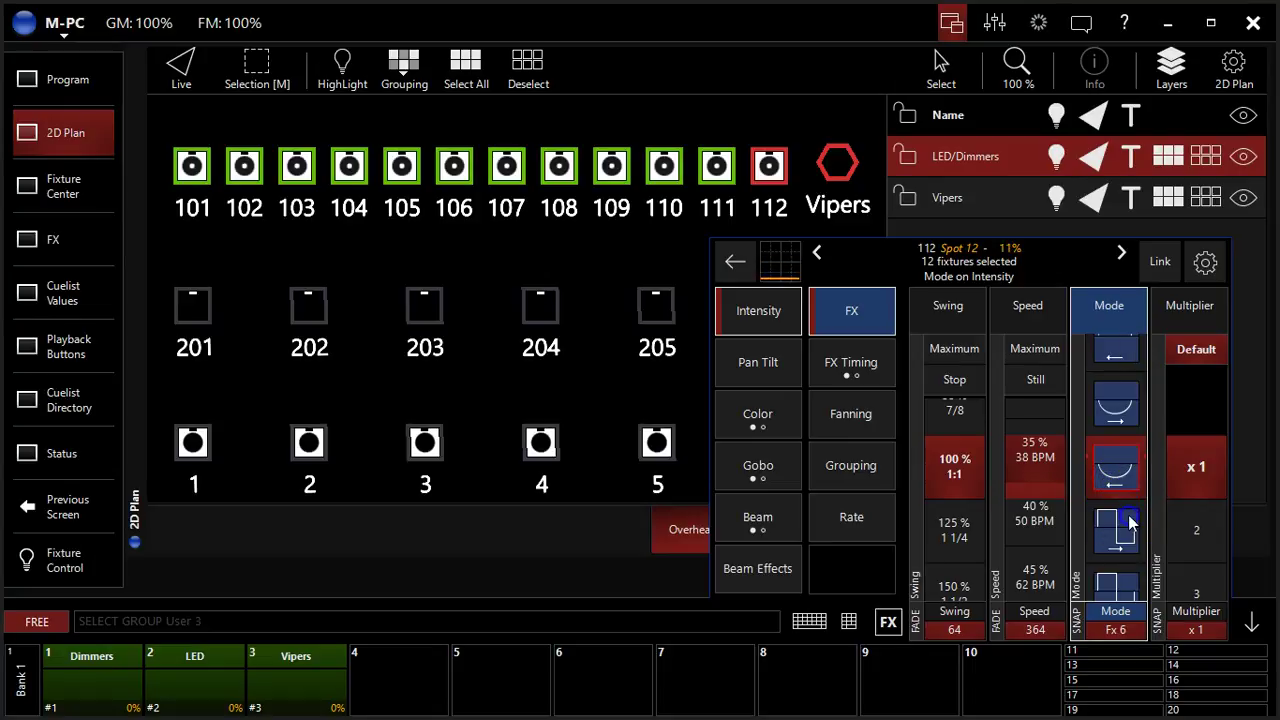
click(1128, 511)
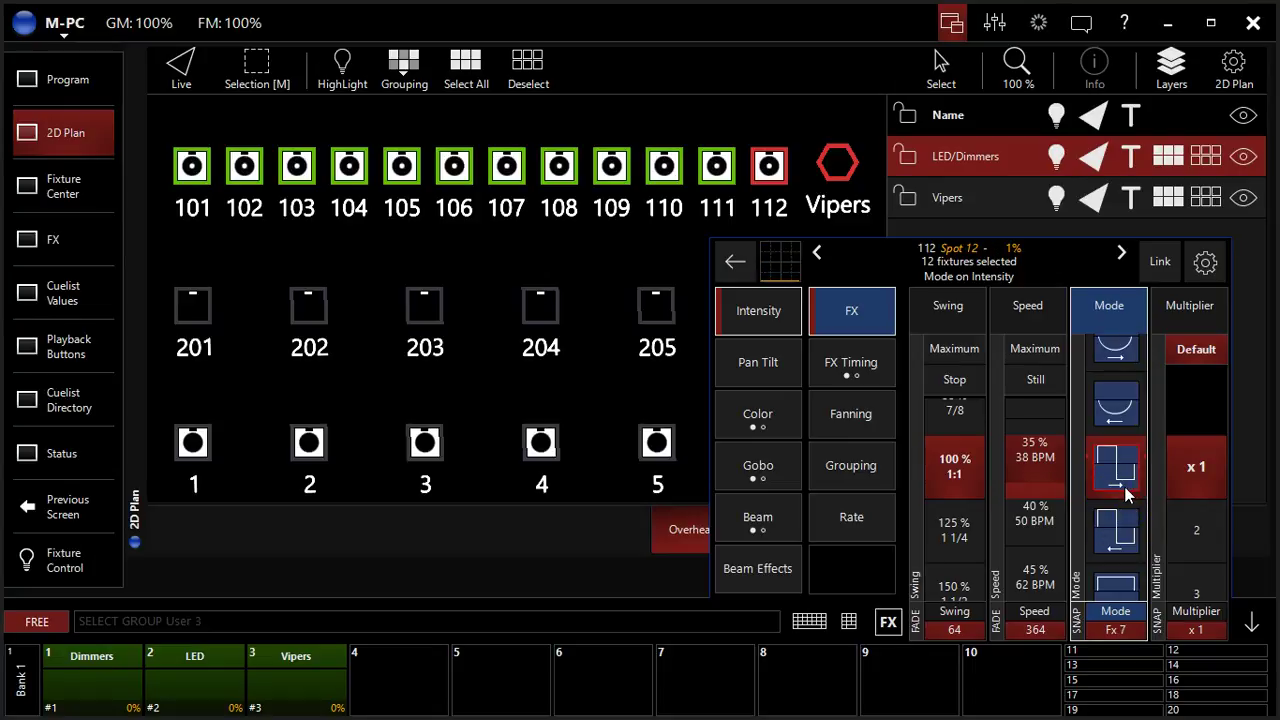
click(1116, 508)
click(1116, 524)
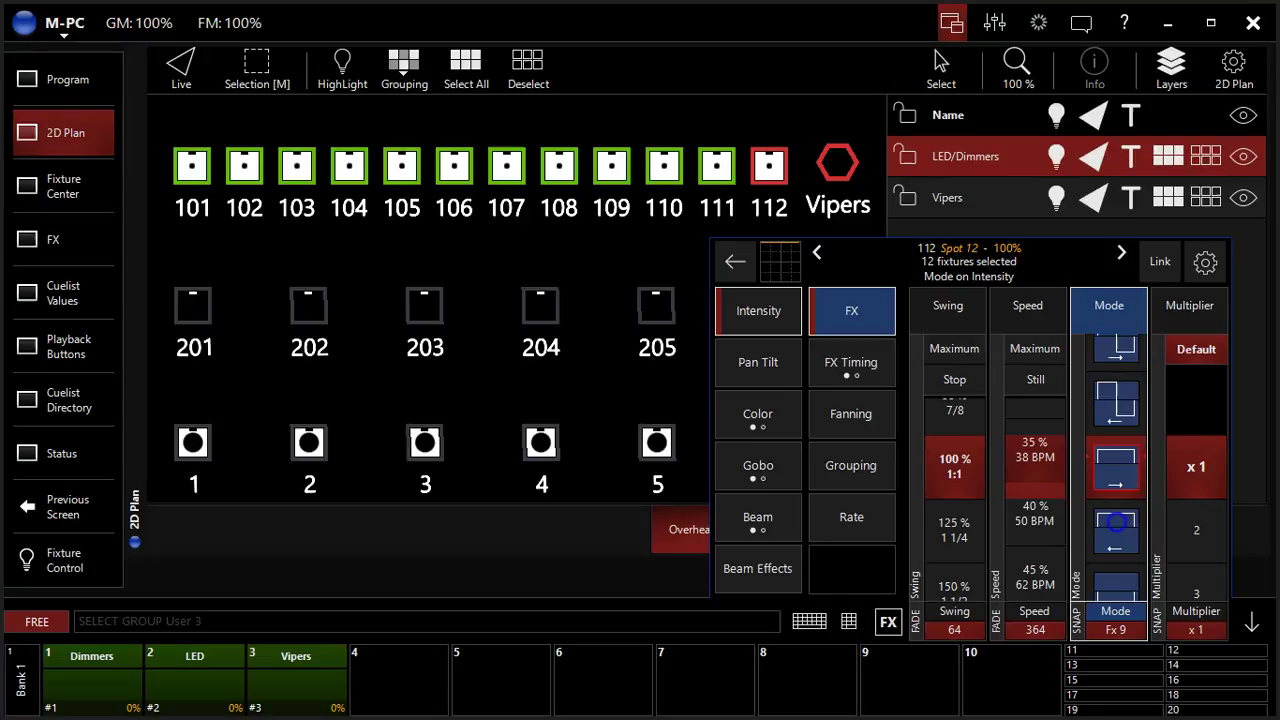
click(1117, 530)
click(1114, 527)
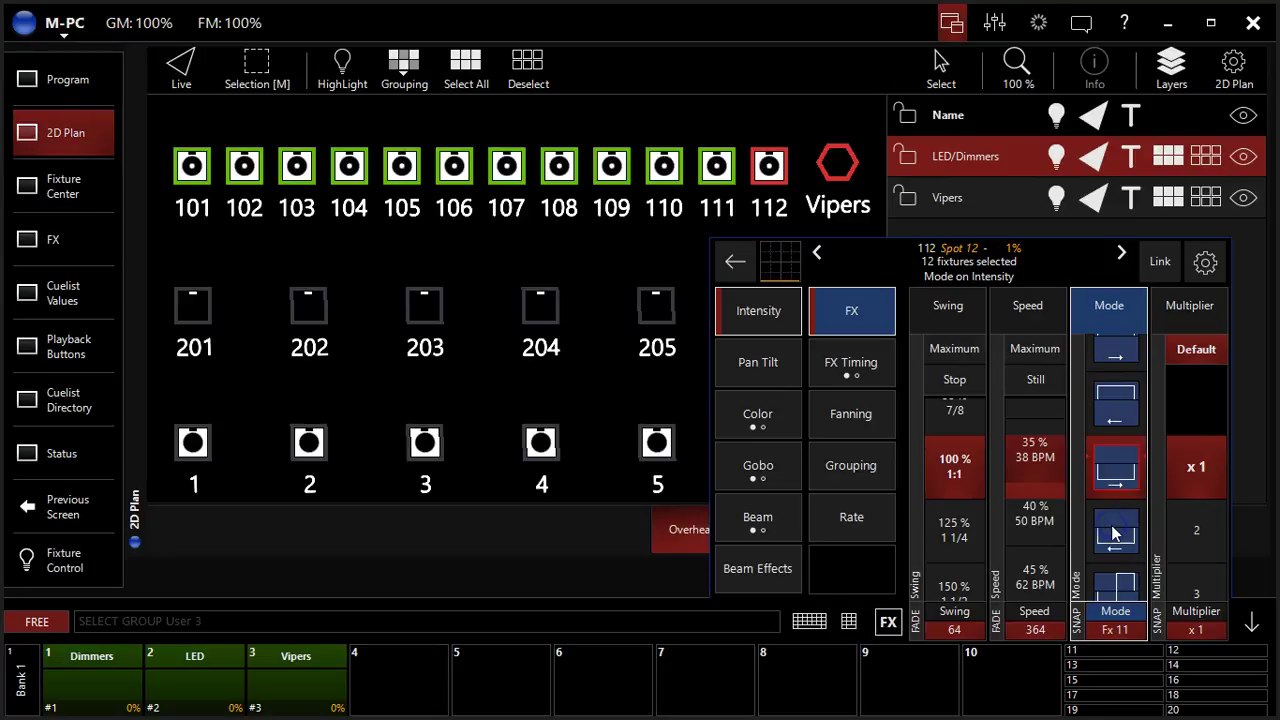
click(1112, 526)
click(1112, 526)
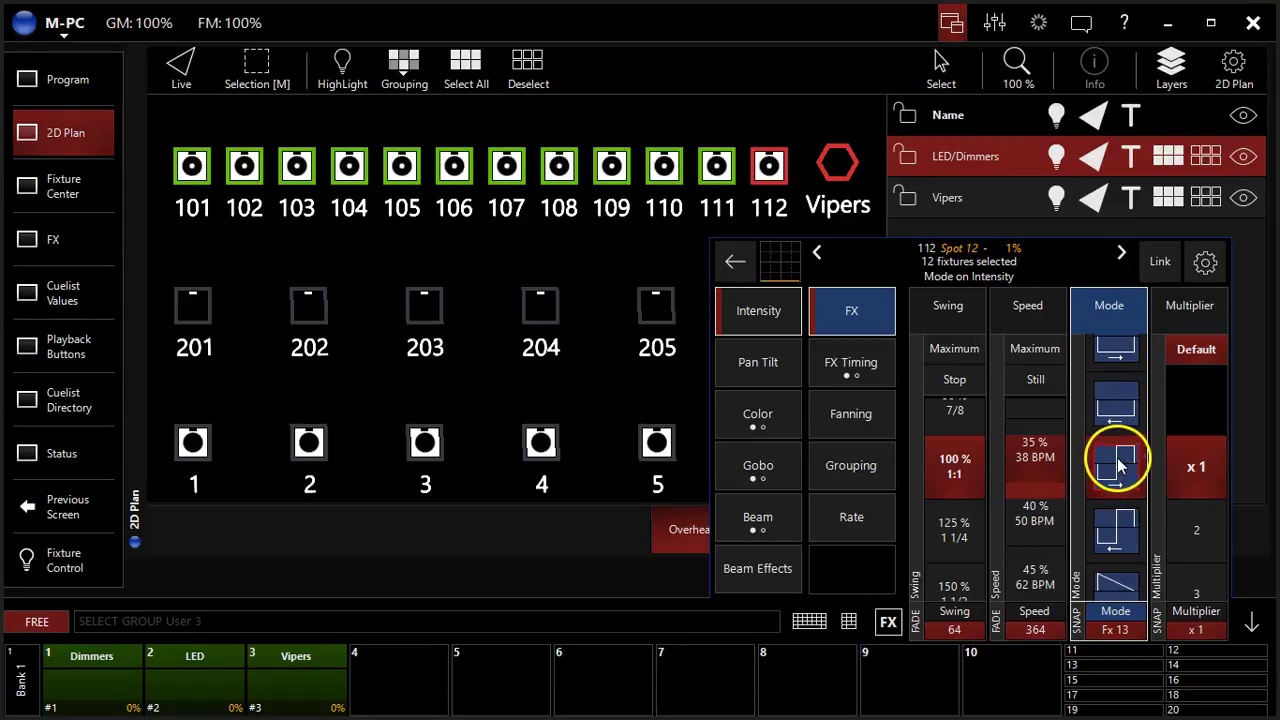
Step: Set the intensity FX mode to Fx 1, the forward sine wave
click(1120, 420)
click(1121, 420)
click(1121, 420)
click(1121, 420)
click(1121, 420)
click(1121, 420)
click(1121, 420)
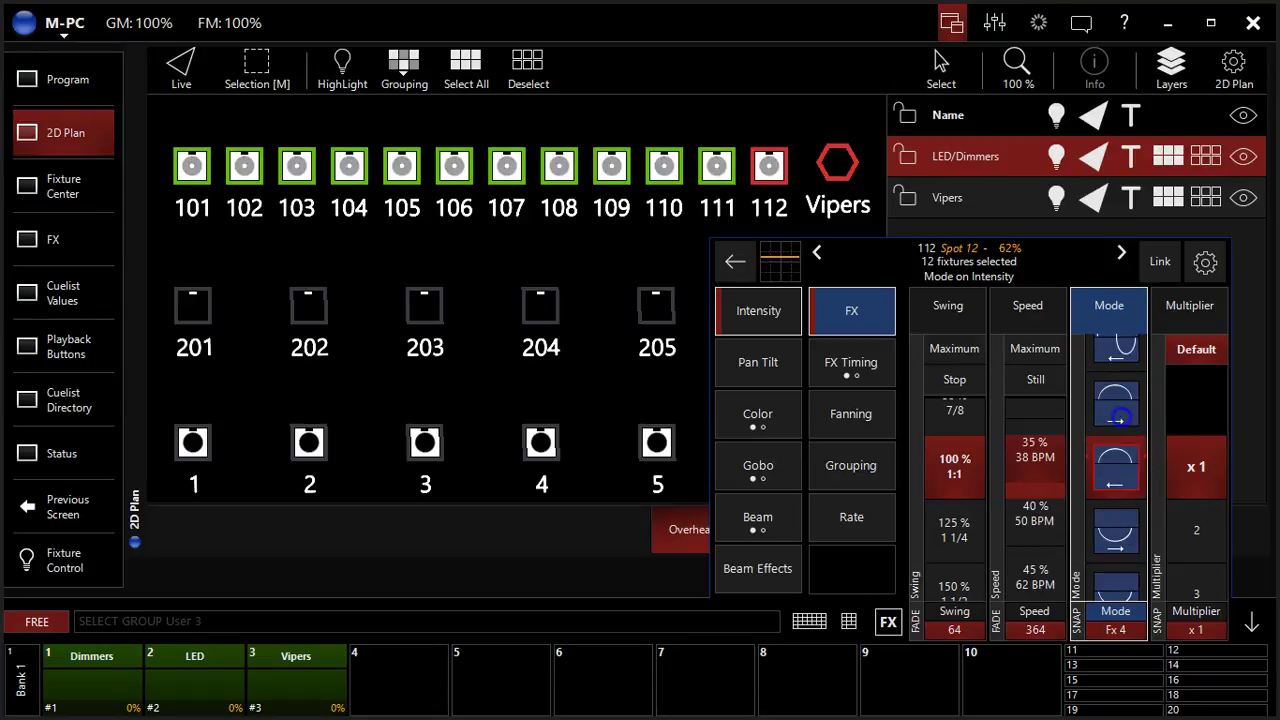
click(1121, 420)
click(1121, 420)
click(1112, 470)
click(1057, 457)
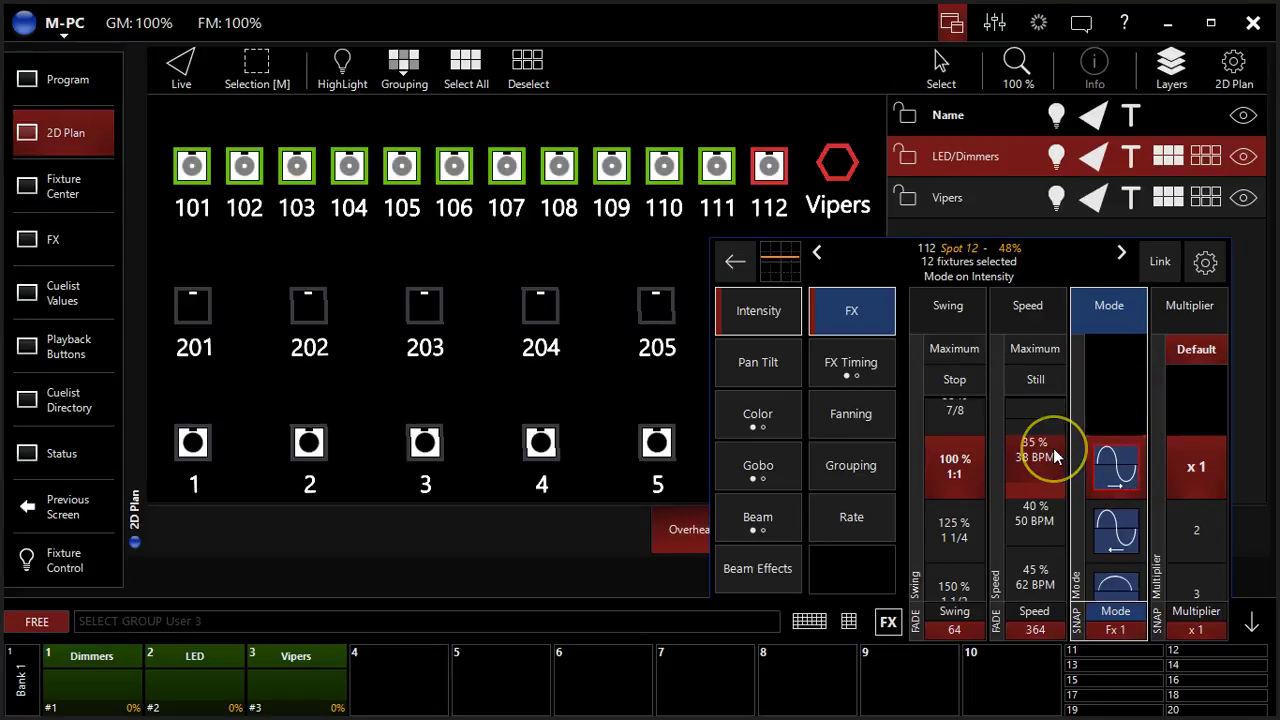
click(1127, 423)
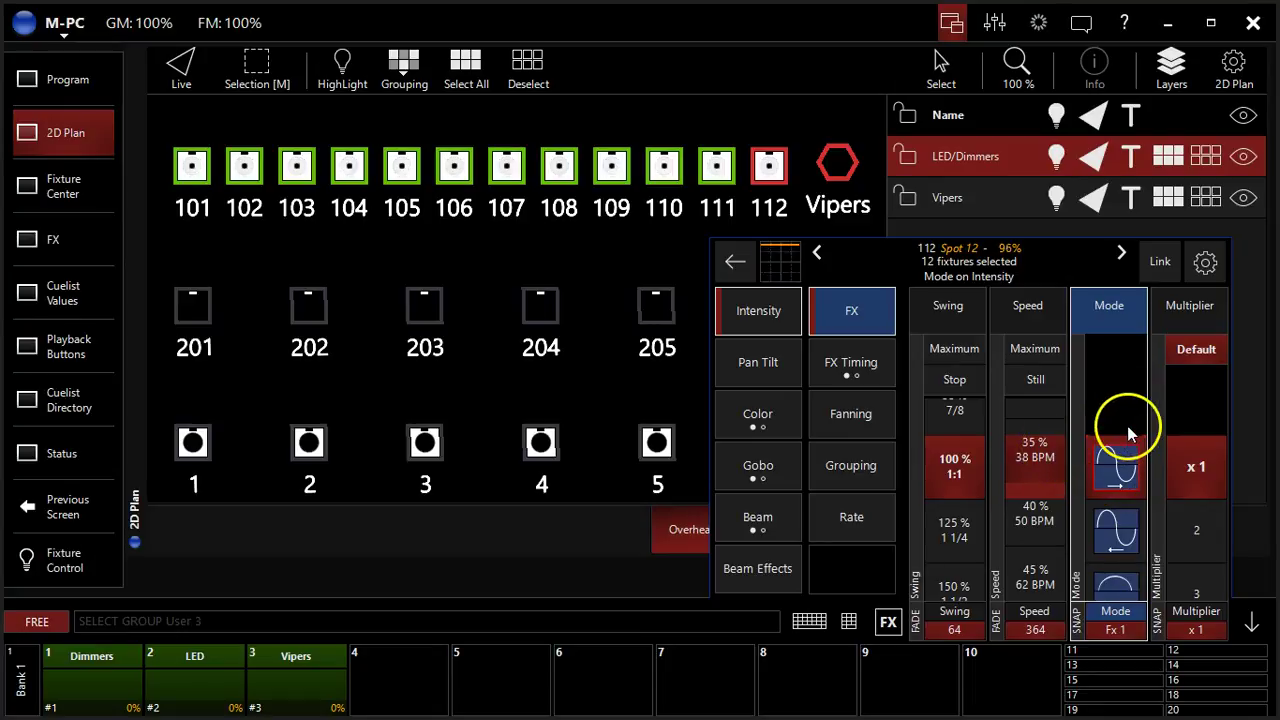
Step: Set the intensity FX multiplier to its default, x 1
click(1196, 349)
click(1189, 305)
click(1196, 611)
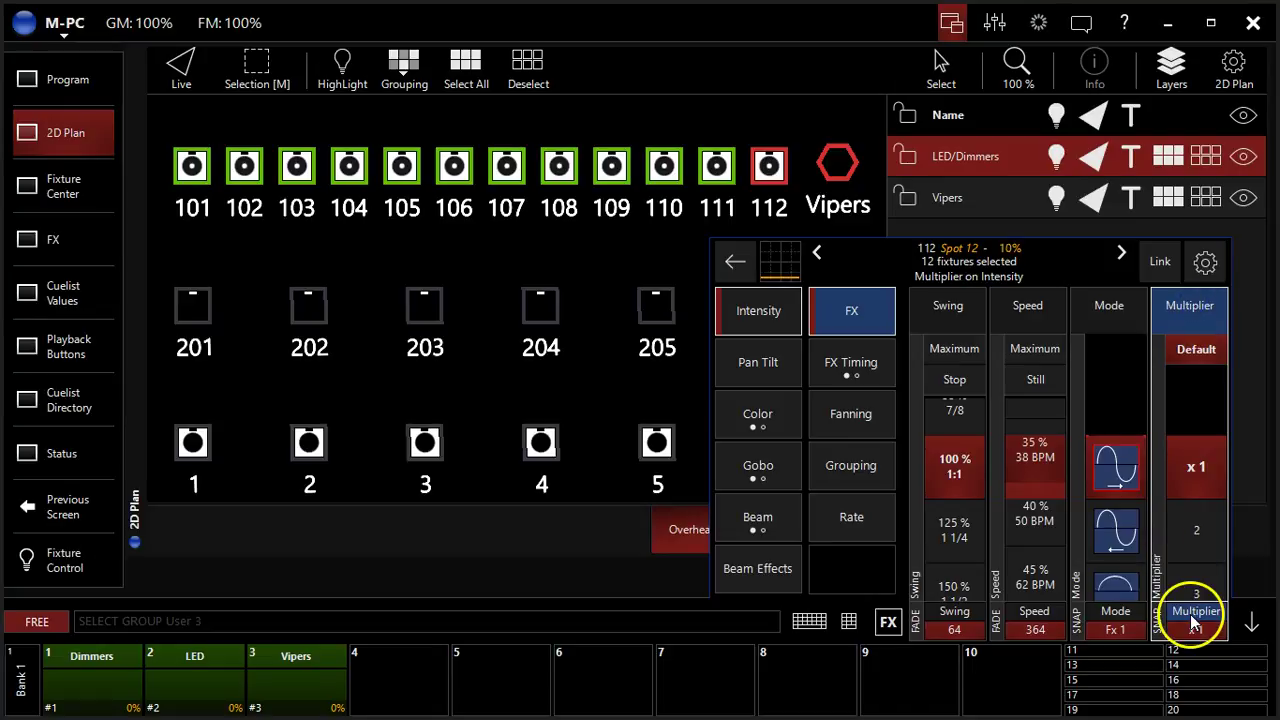
click(1077, 262)
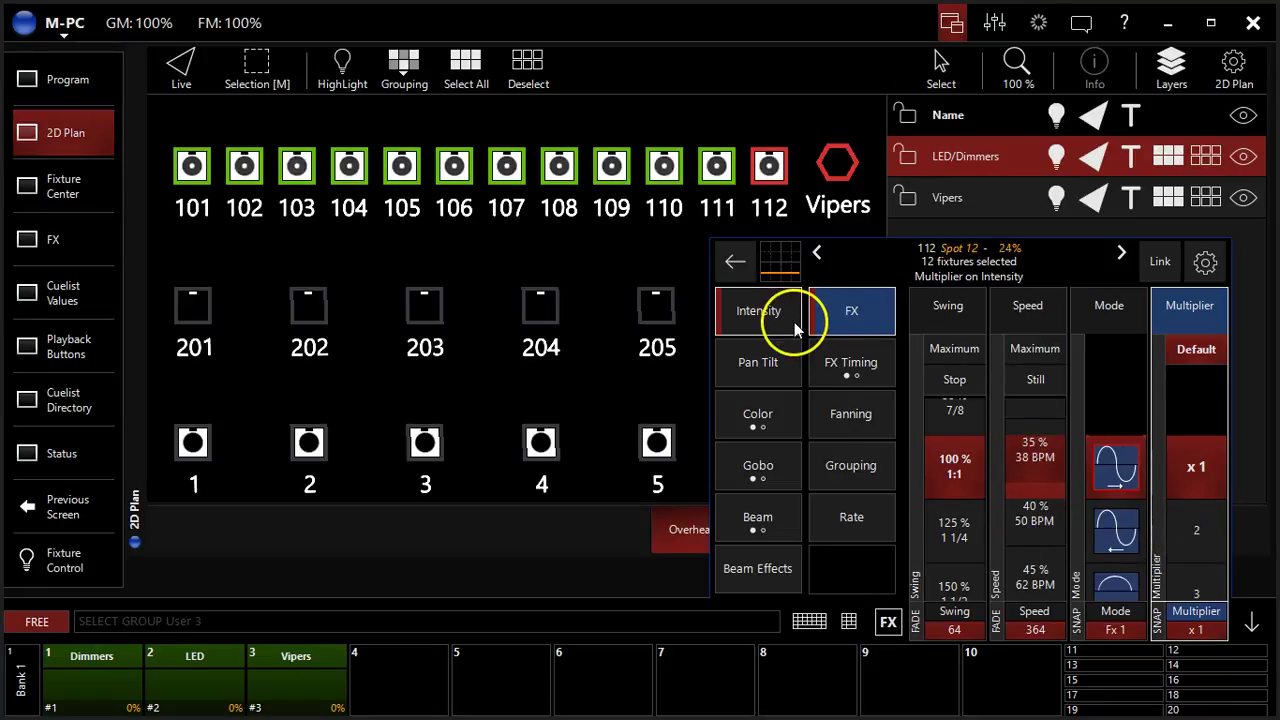
Step: Examine both sets of FX Timing parameters for intensity: Wave and Step per X, then Delay, Shift and Wait
drag(840, 340, 851, 388)
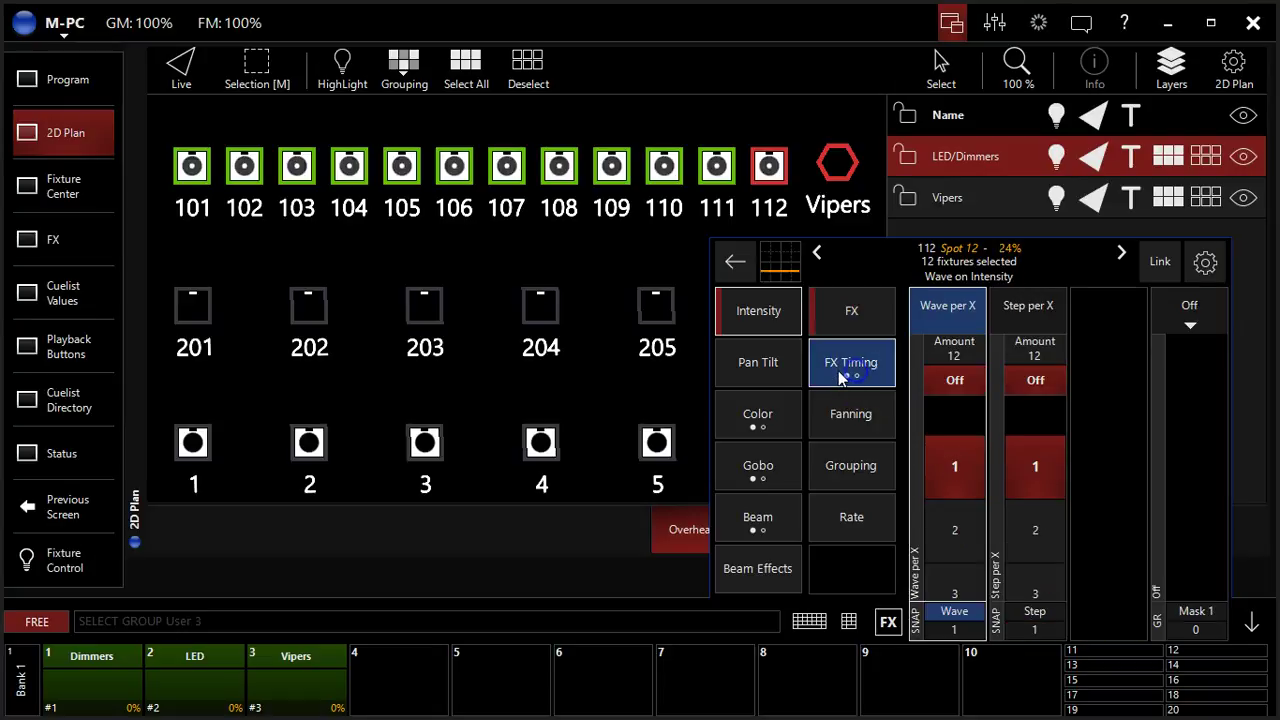
click(1008, 322)
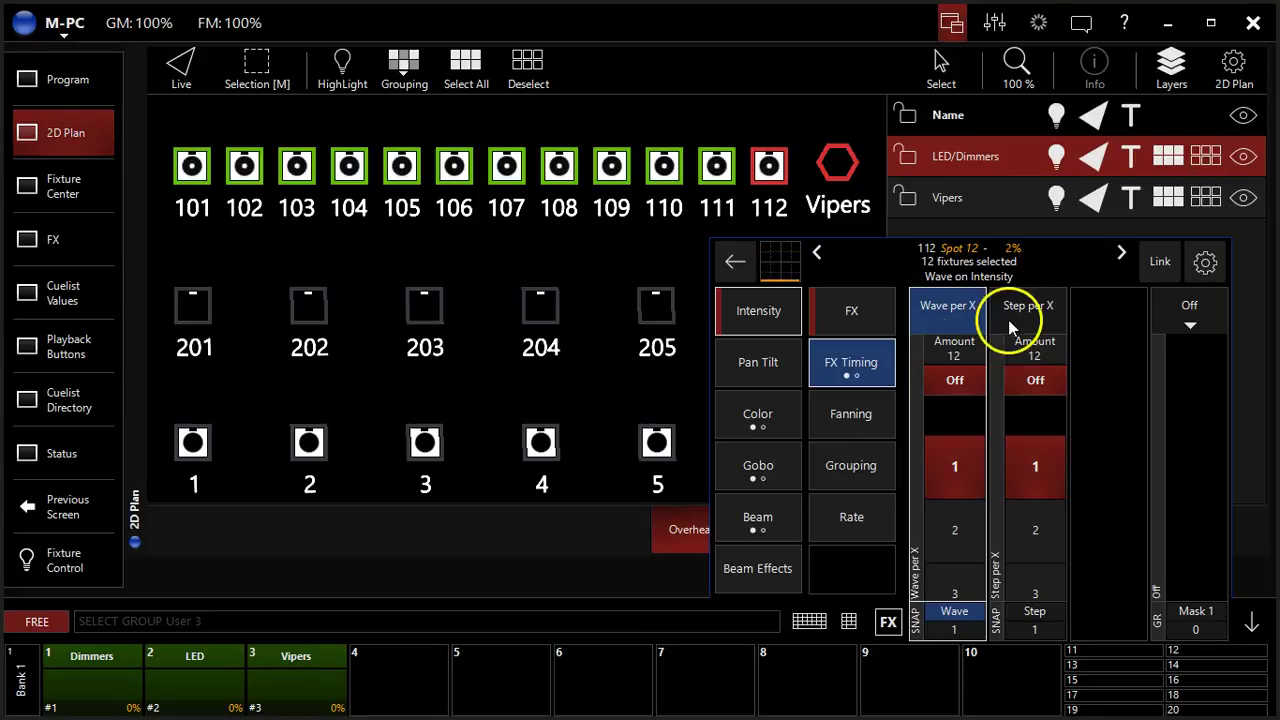
click(883, 362)
click(948, 306)
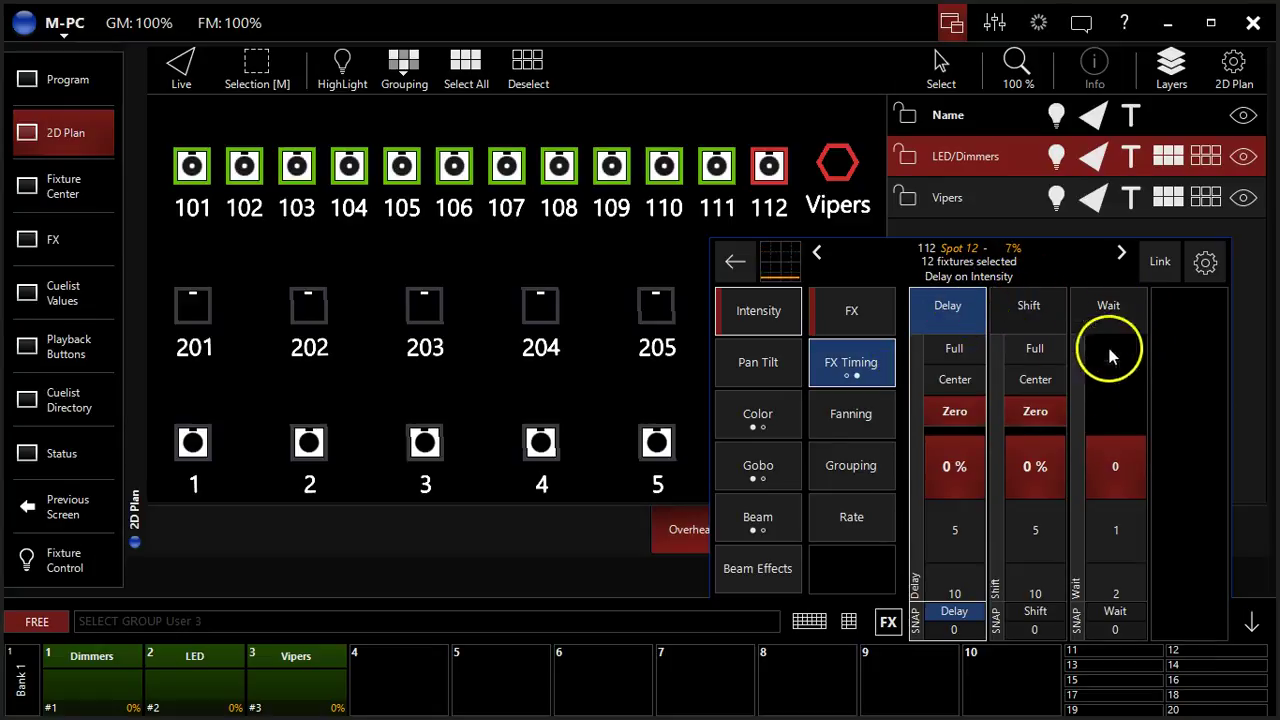
click(845, 382)
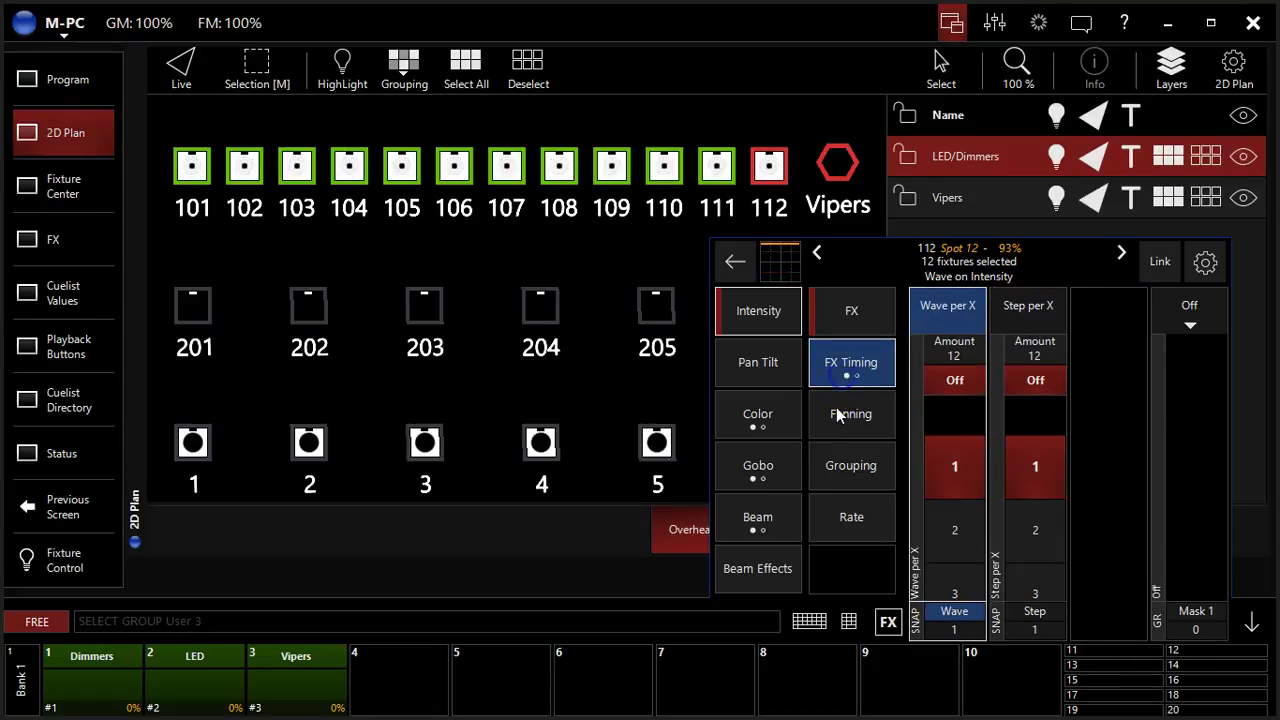
Step: Set the intensity FX Wave per X to 4 for the selected fixtures
click(967, 316)
click(964, 484)
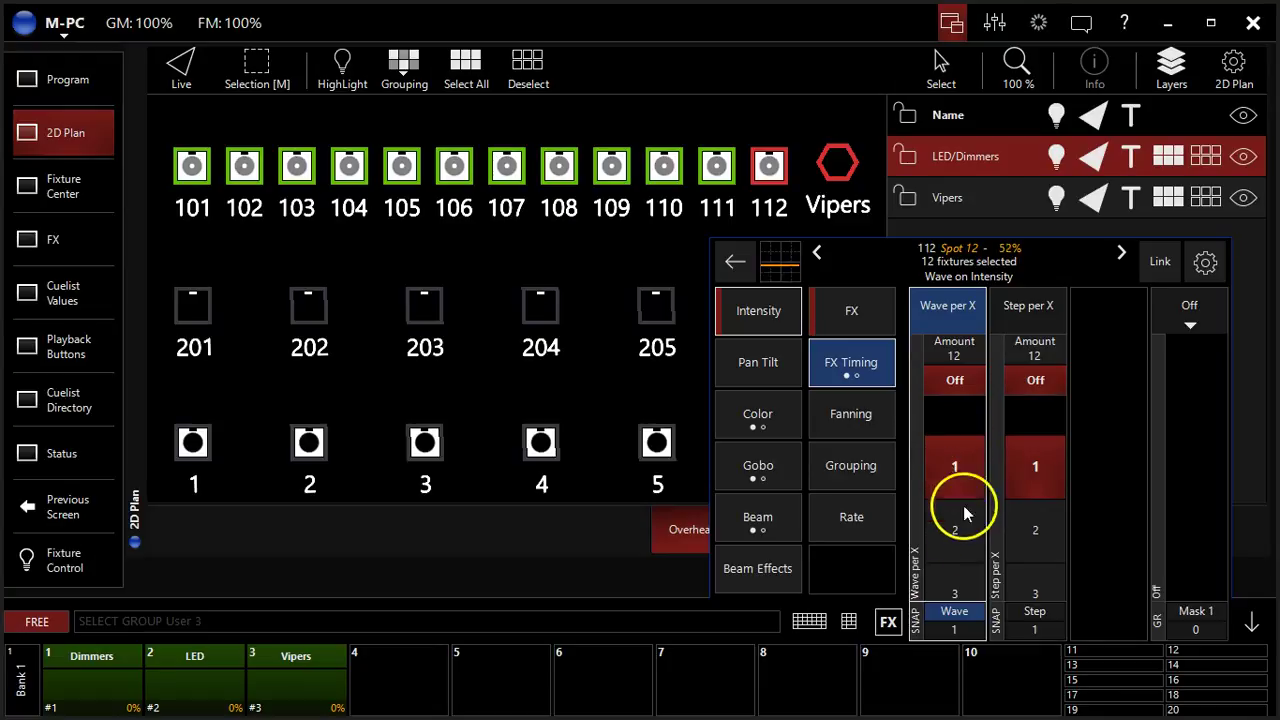
scroll(963, 515, down, 3)
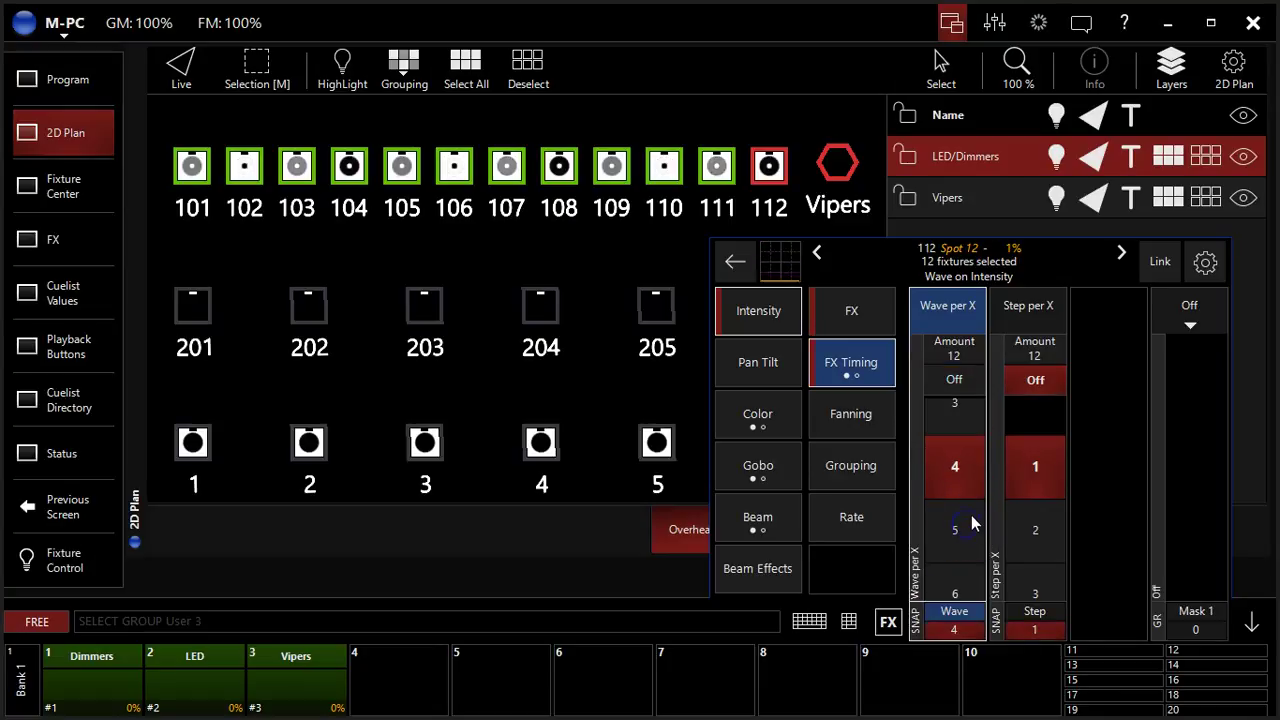
click(770, 200)
click(429, 200)
click(466, 60)
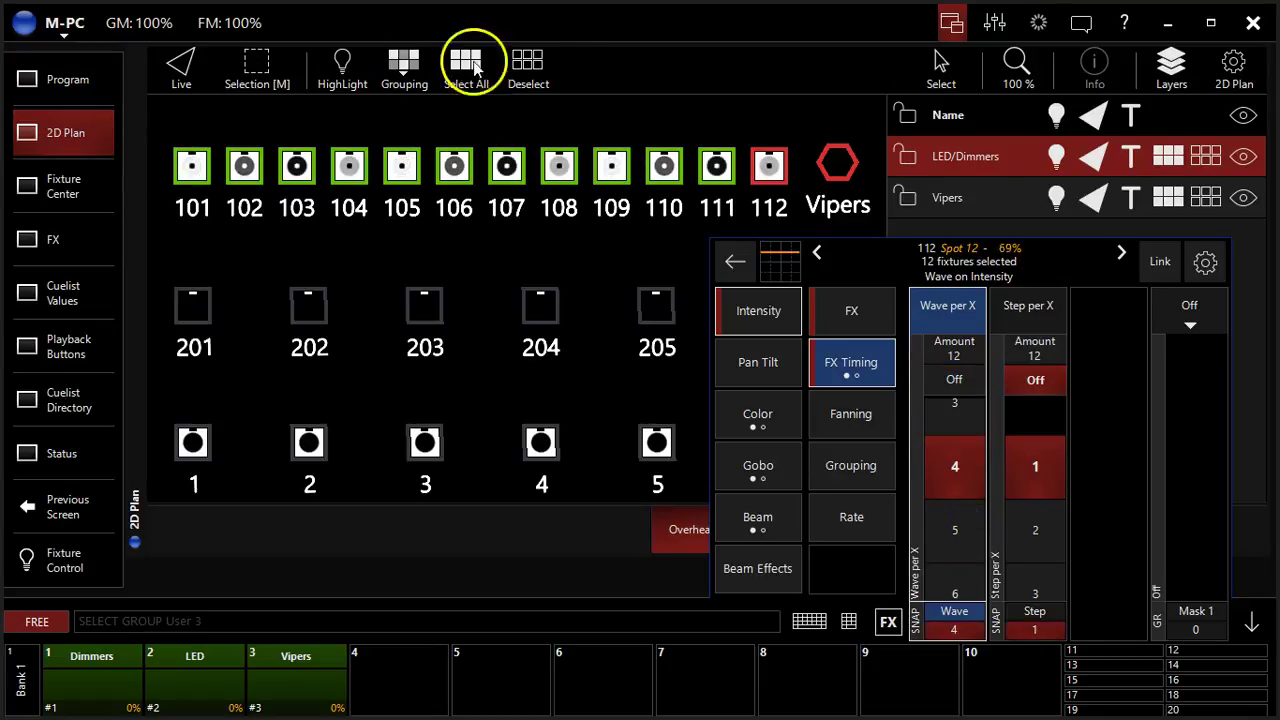
click(768, 182)
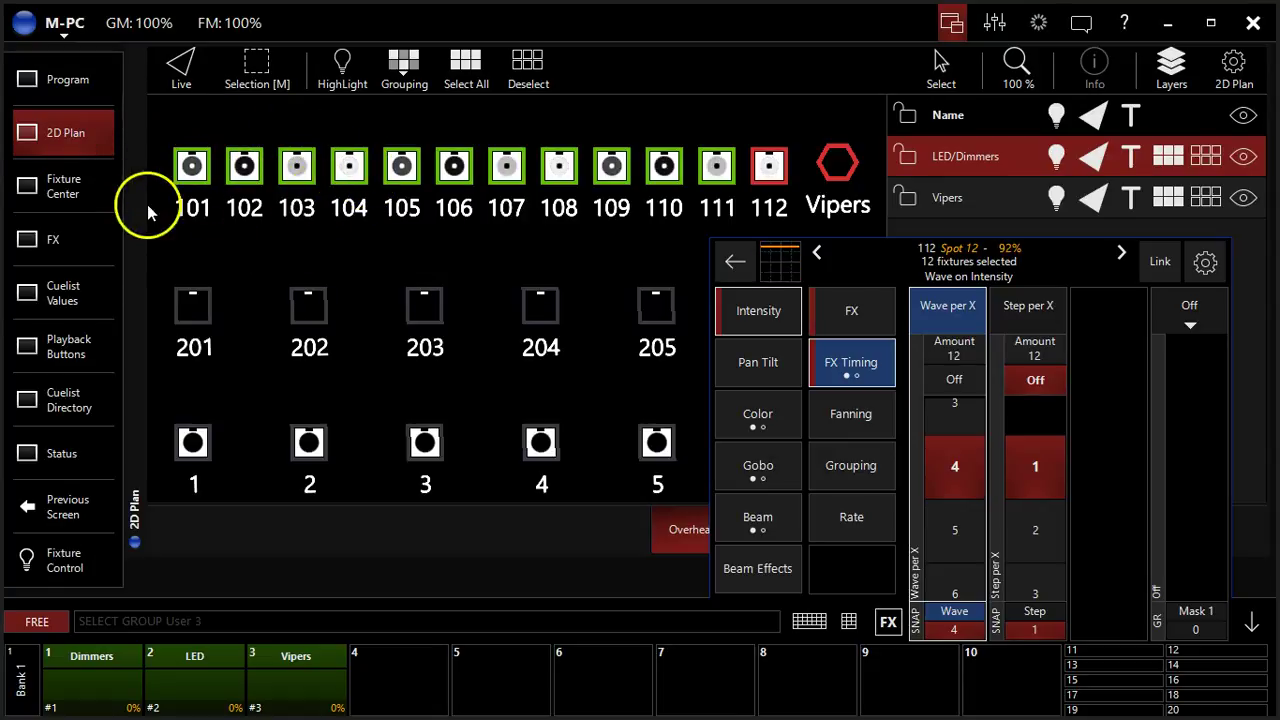
Step: Review the intensity FX mode setting and return to the FX Timing parameters
click(851, 318)
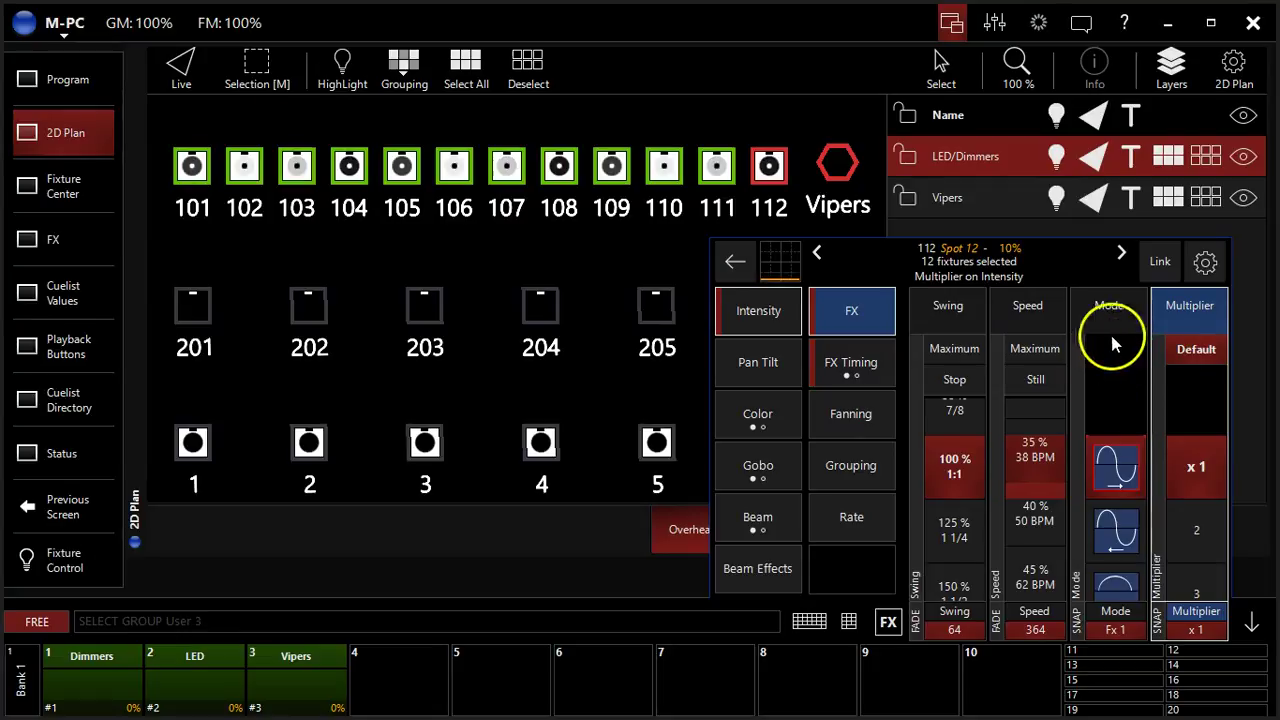
click(1112, 336)
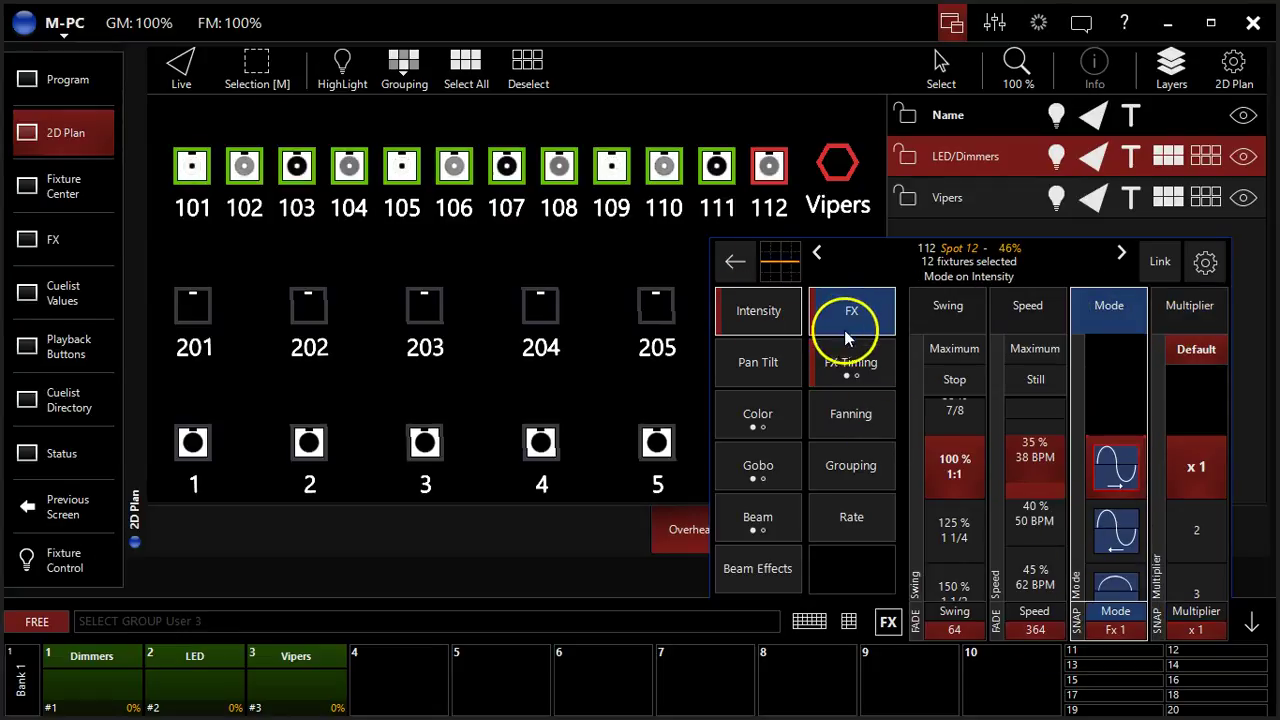
click(846, 356)
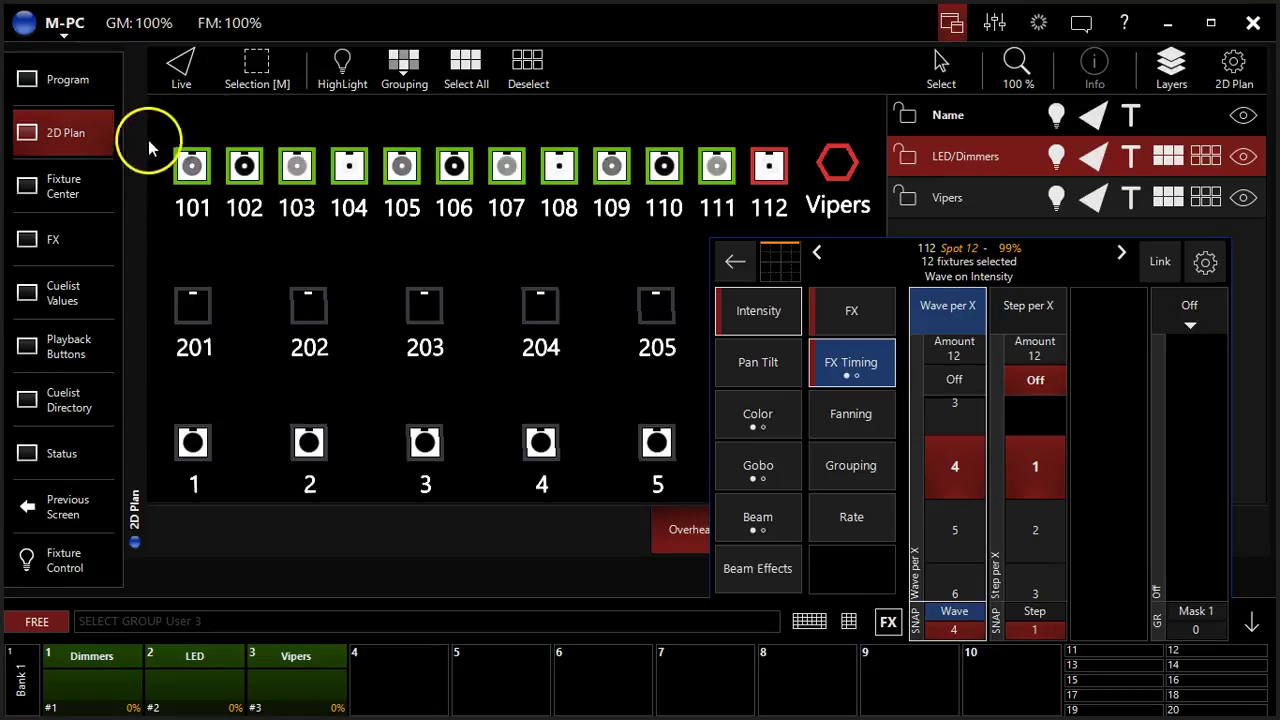
Step: Set the intensity FX Wave per X to Off and Step per X to 4
click(934, 381)
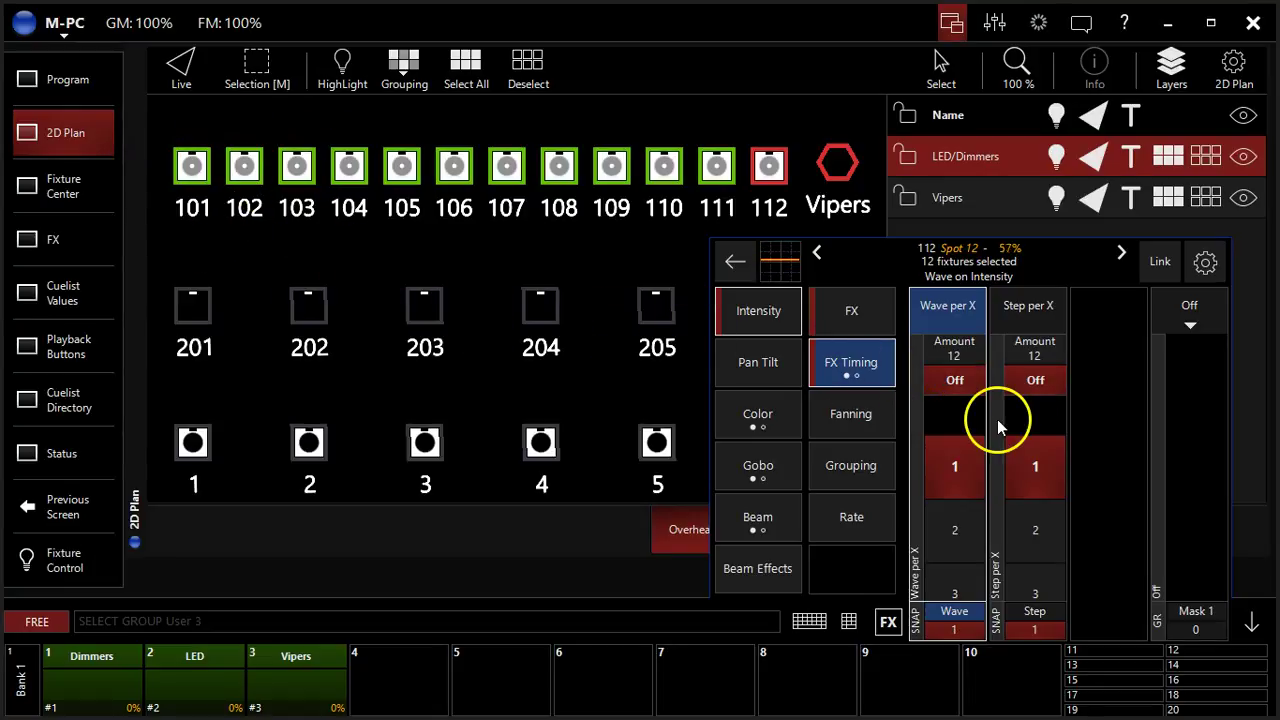
click(1034, 523)
click(1034, 523)
click(1034, 523)
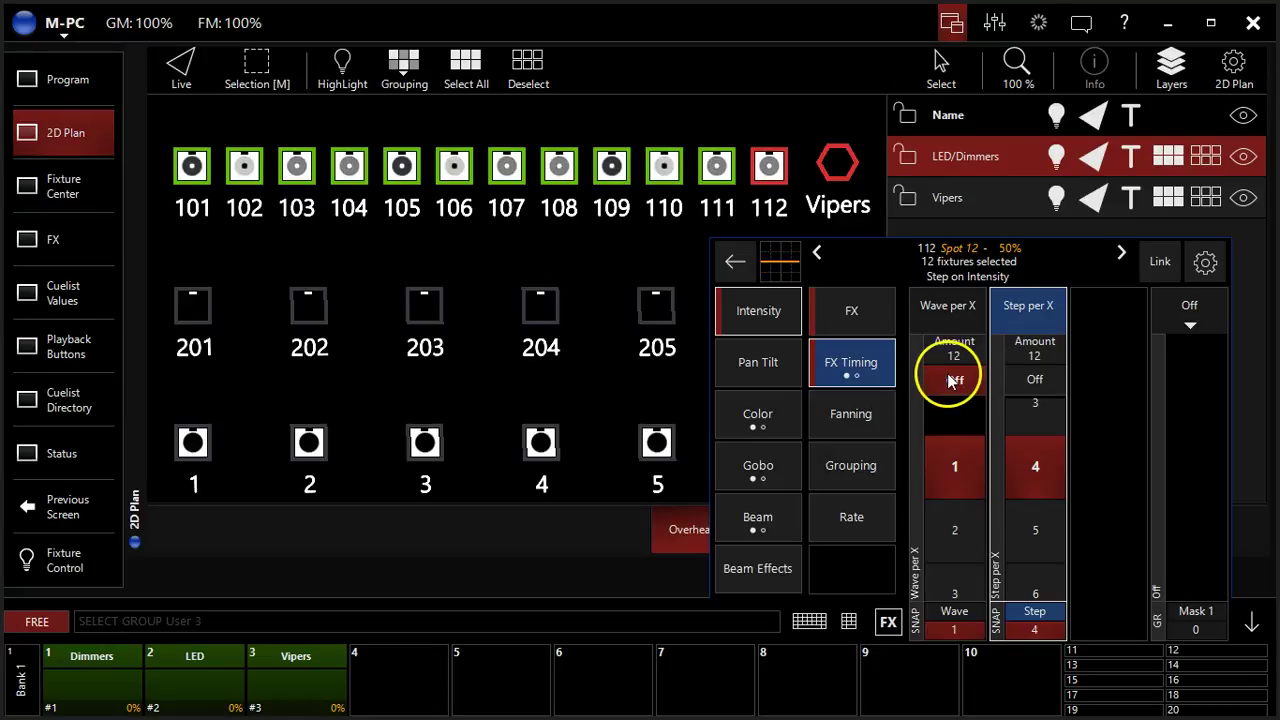
Step: Set the intensity FX Step per X to Off
drag(951, 465, 942, 531)
drag(1032, 502, 1032, 502)
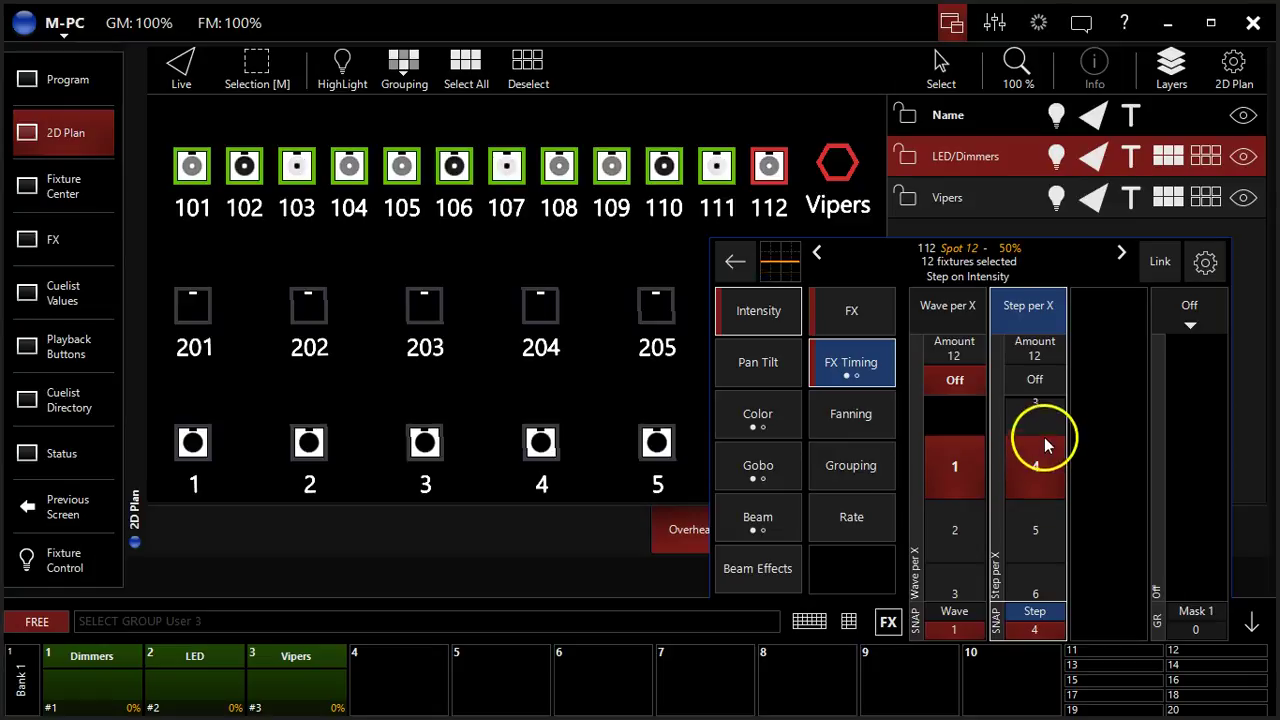
click(1031, 380)
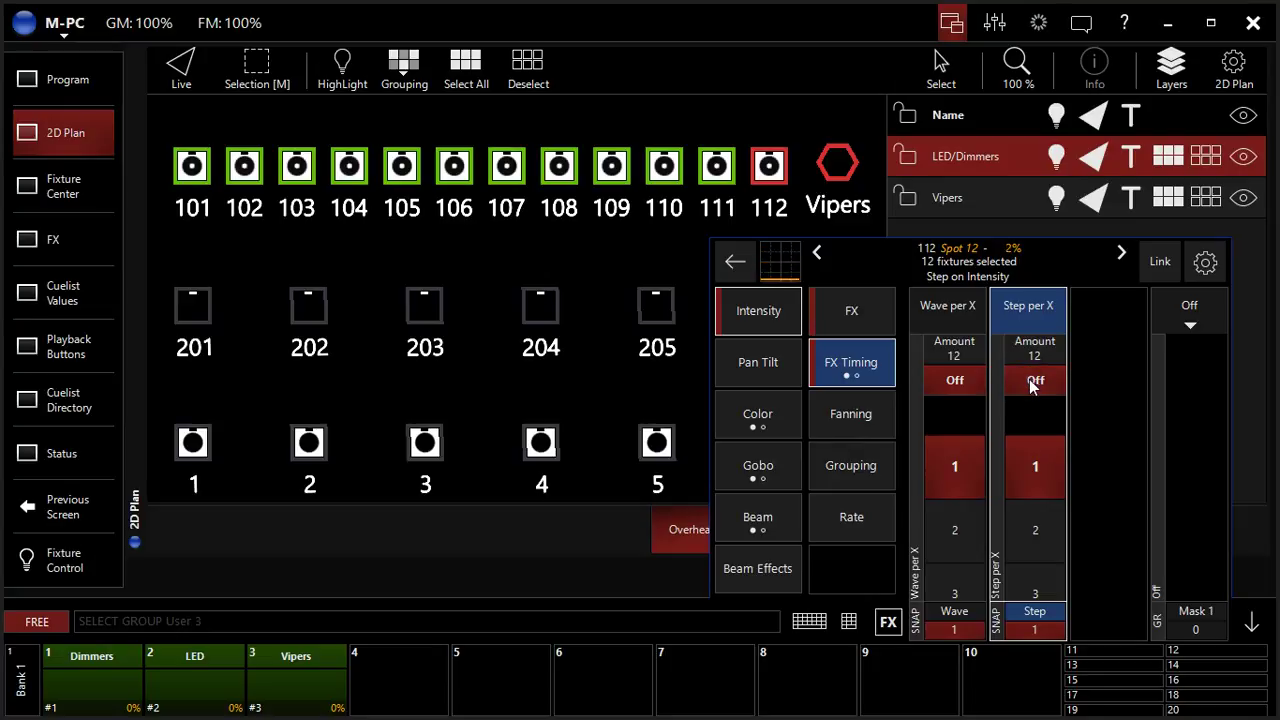